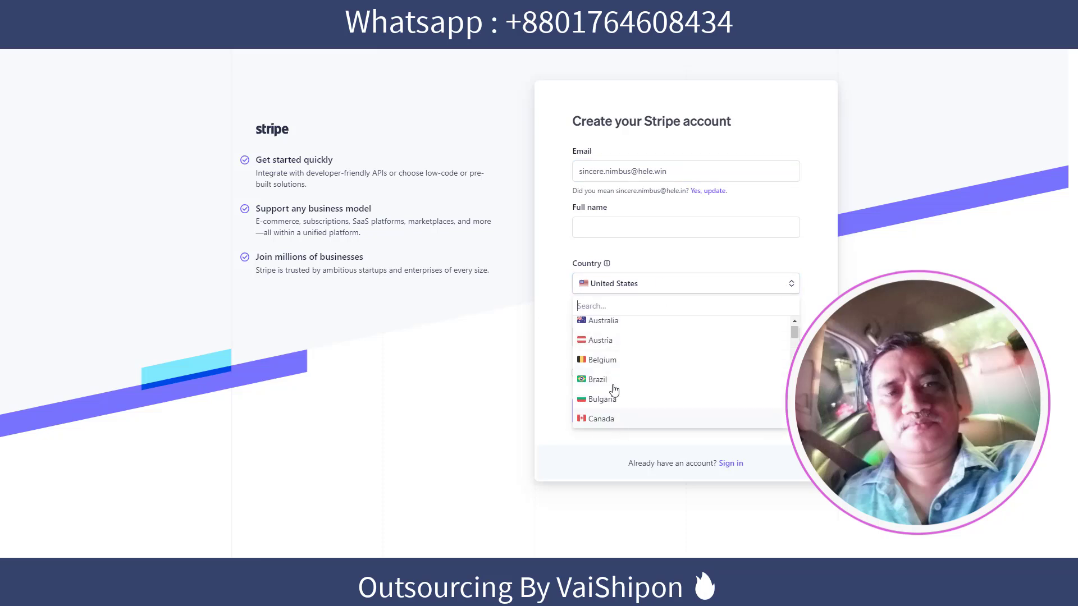
Filter the sign-up form's Country list with 'uni' to find United Arab Emirates.
scroll(639, 336, up, 1)
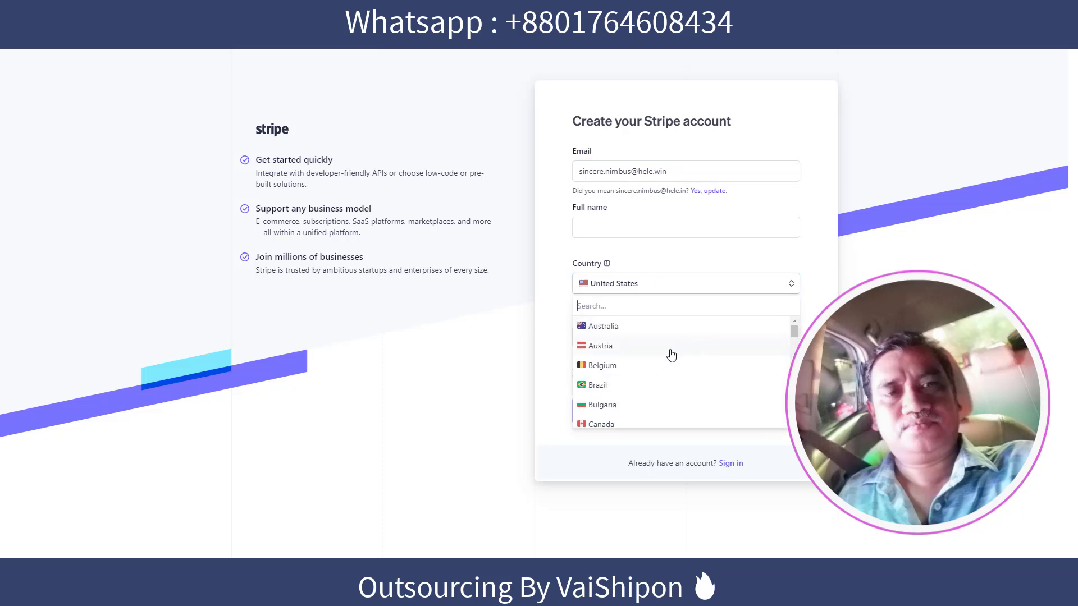
text(u)
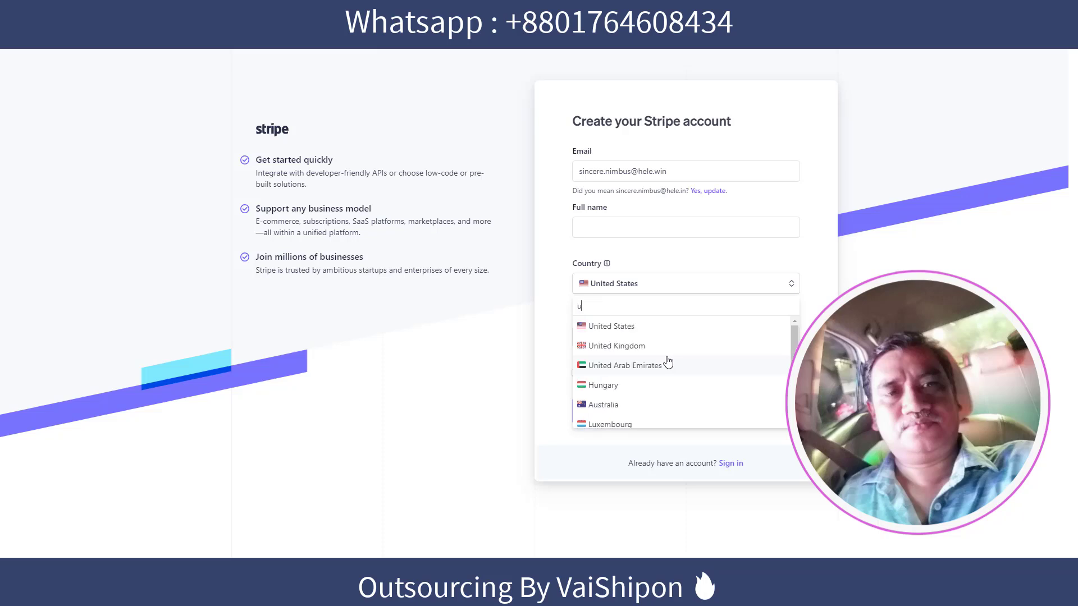
text(ni)
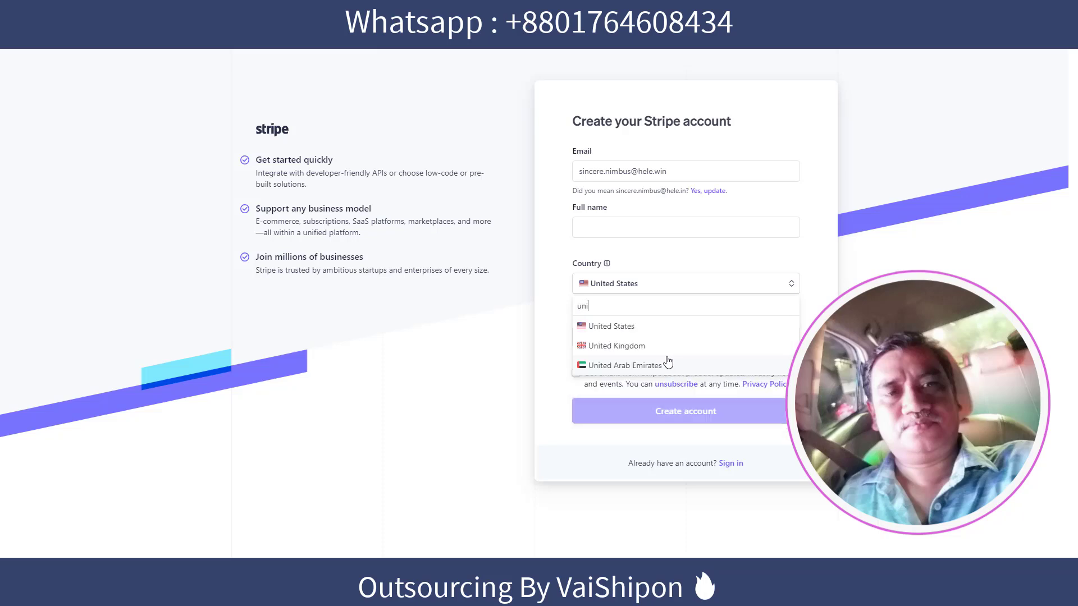
Choose United Arab Emirates, enter the full name and password, opt in to Stripe emails, and create the account.
click(623, 366)
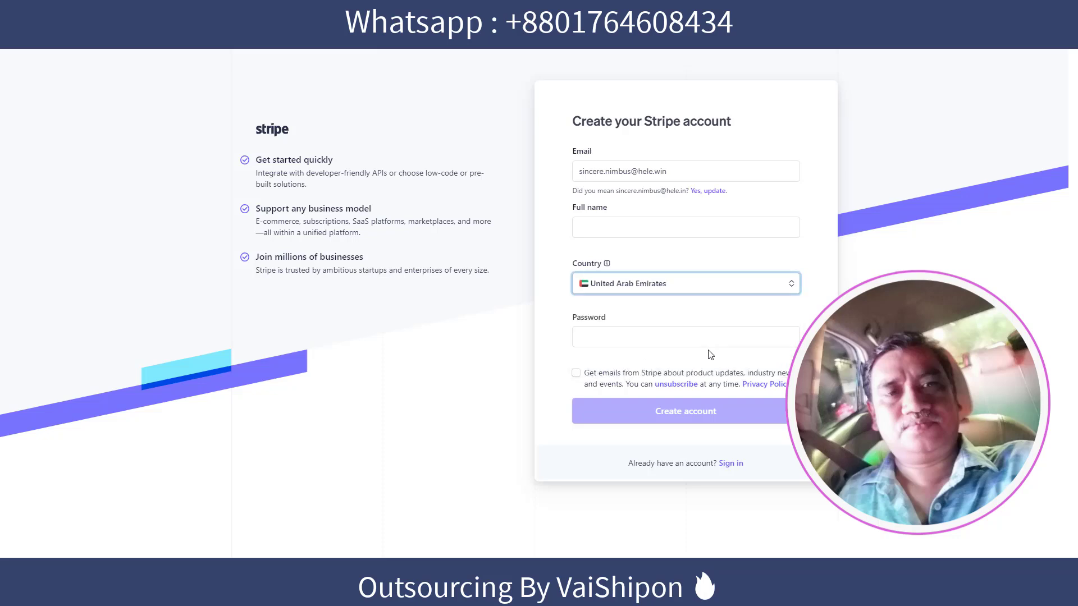
click(614, 336)
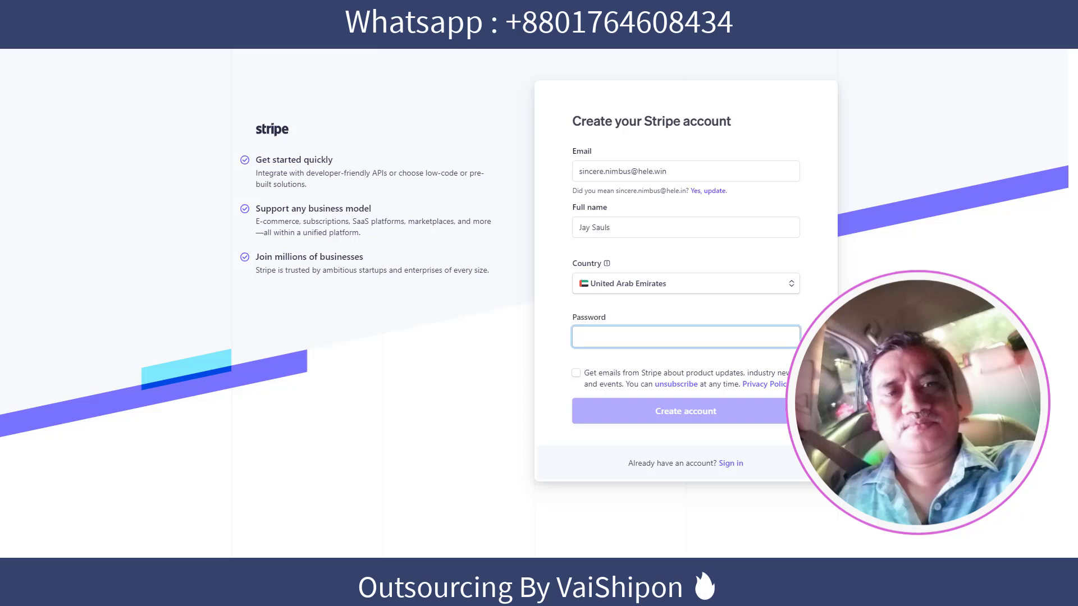
key(ctrl+v)
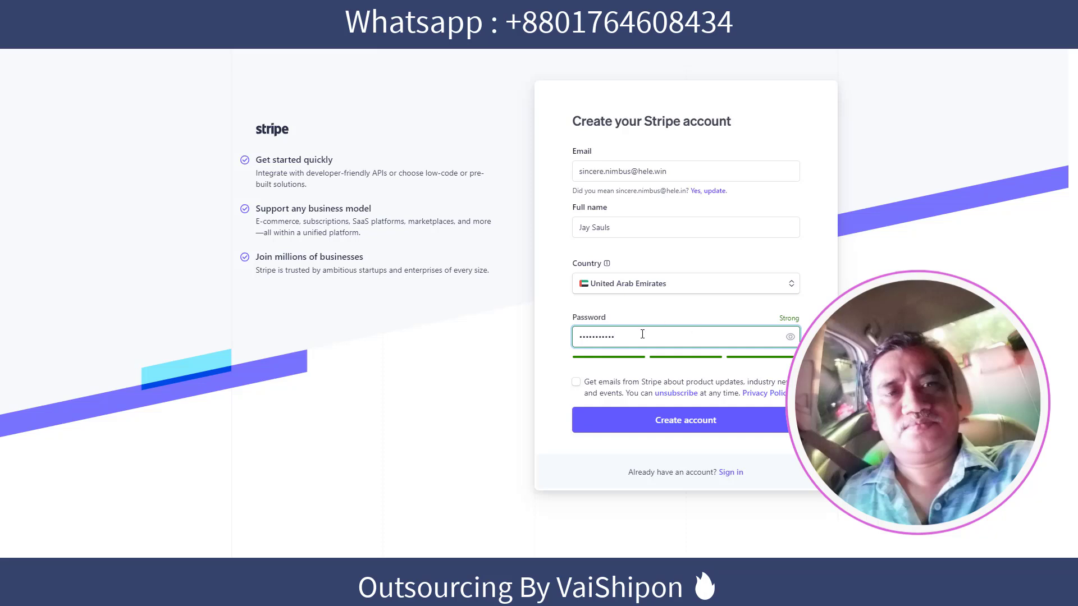
click(575, 382)
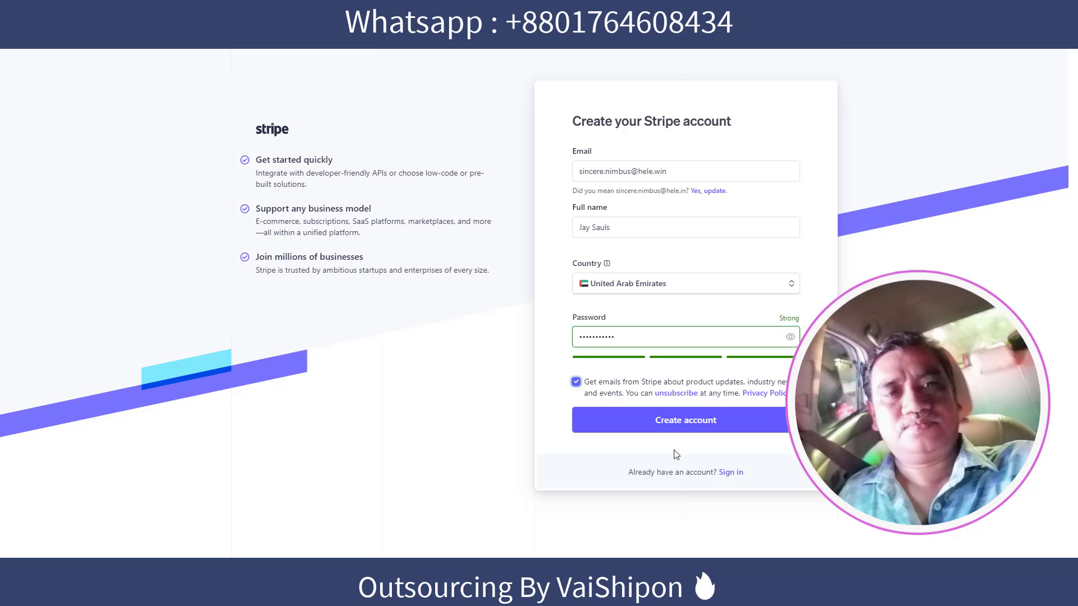
click(700, 423)
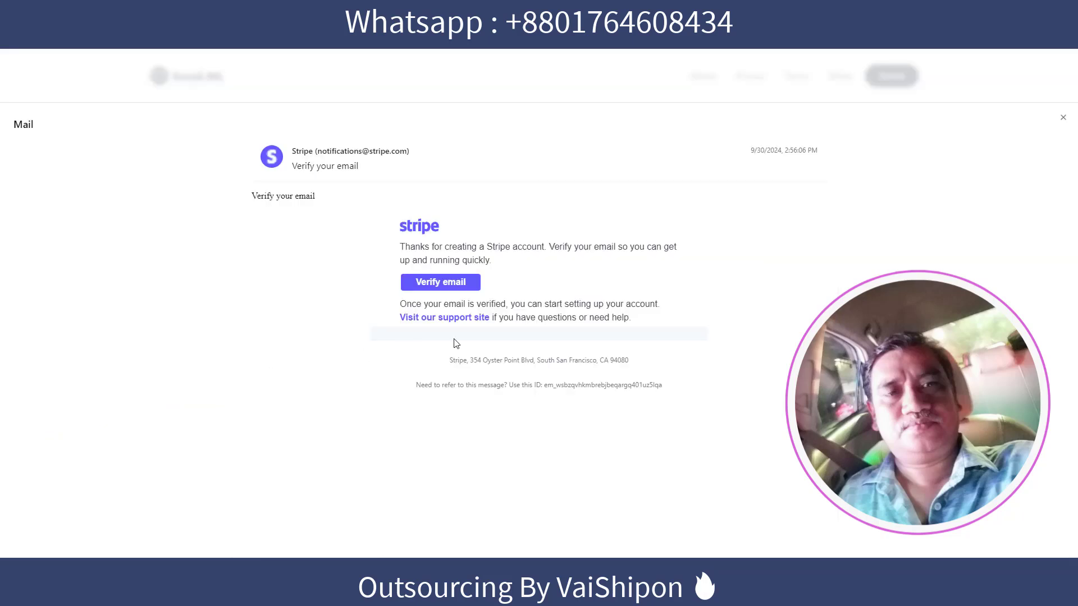
Confirm the account's email address from Stripe's verification message.
click(445, 287)
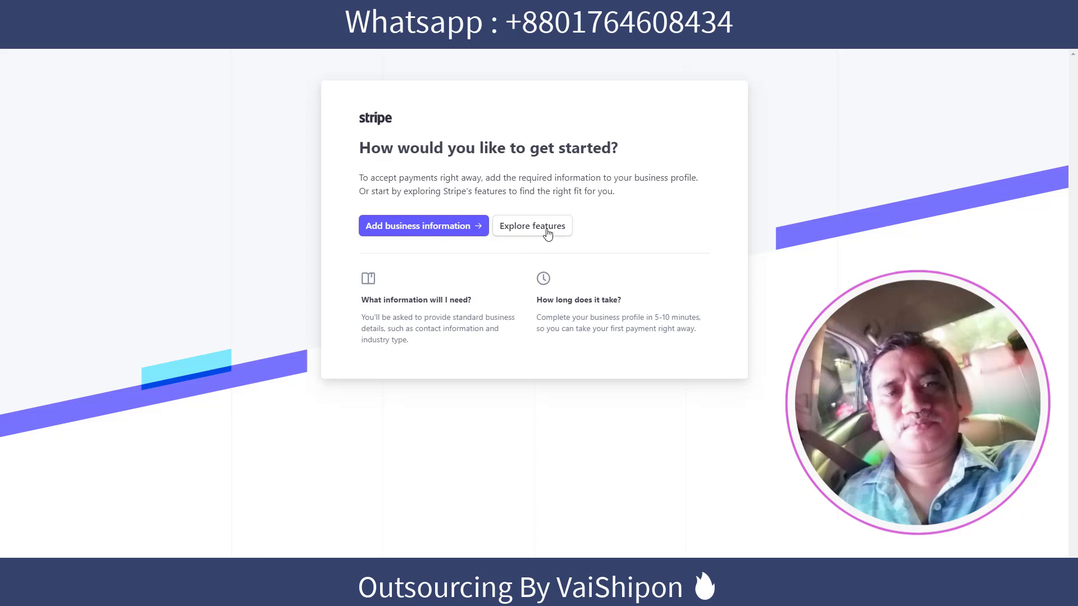
Add business information as an Individual / Sole establishment registered in a Free Zone, and continue.
click(440, 227)
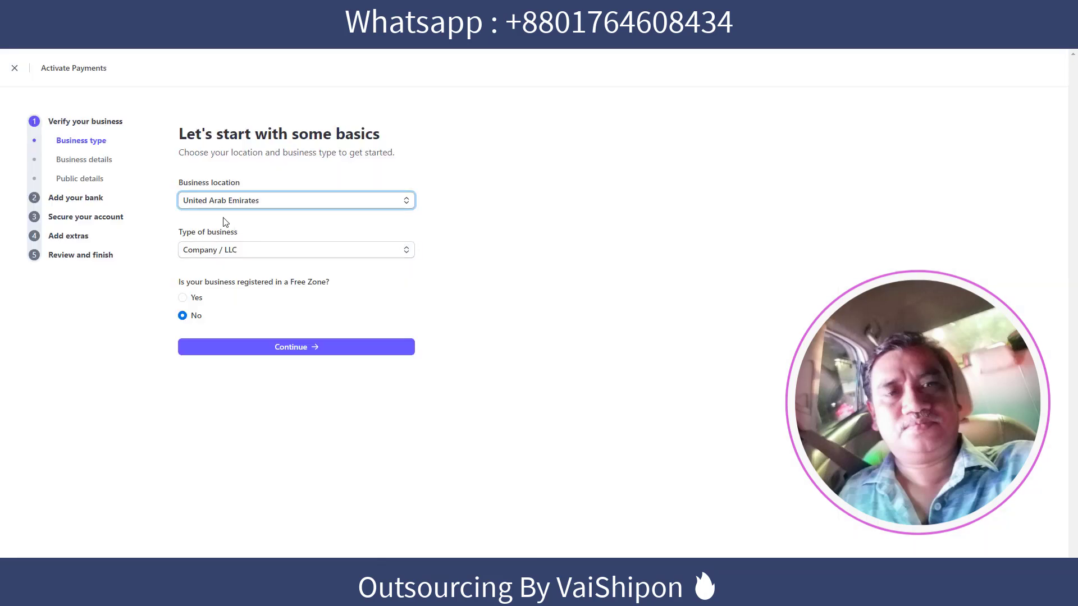
click(405, 251)
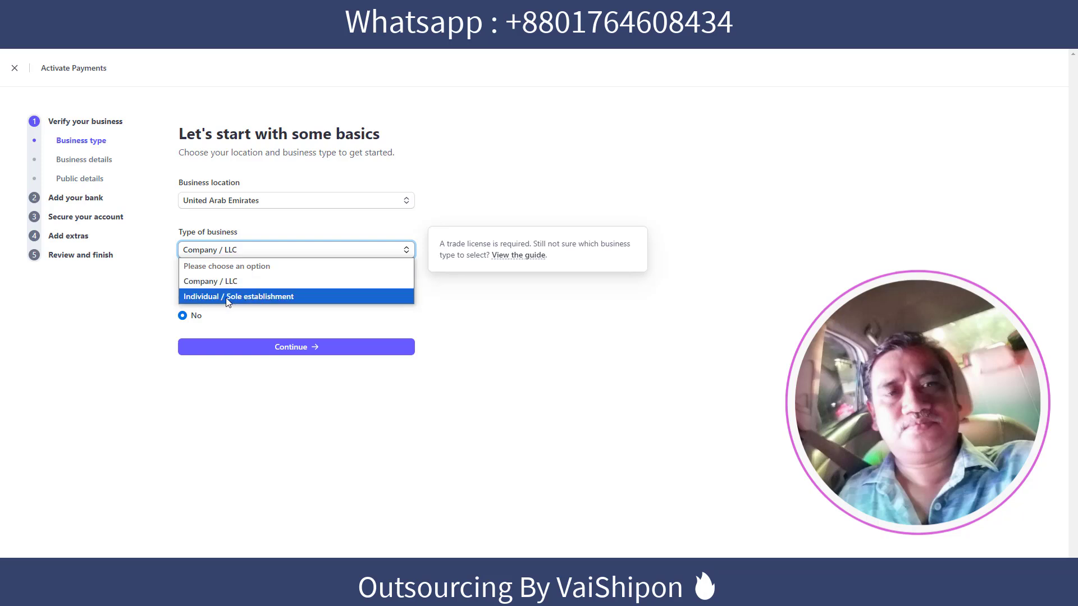
click(270, 300)
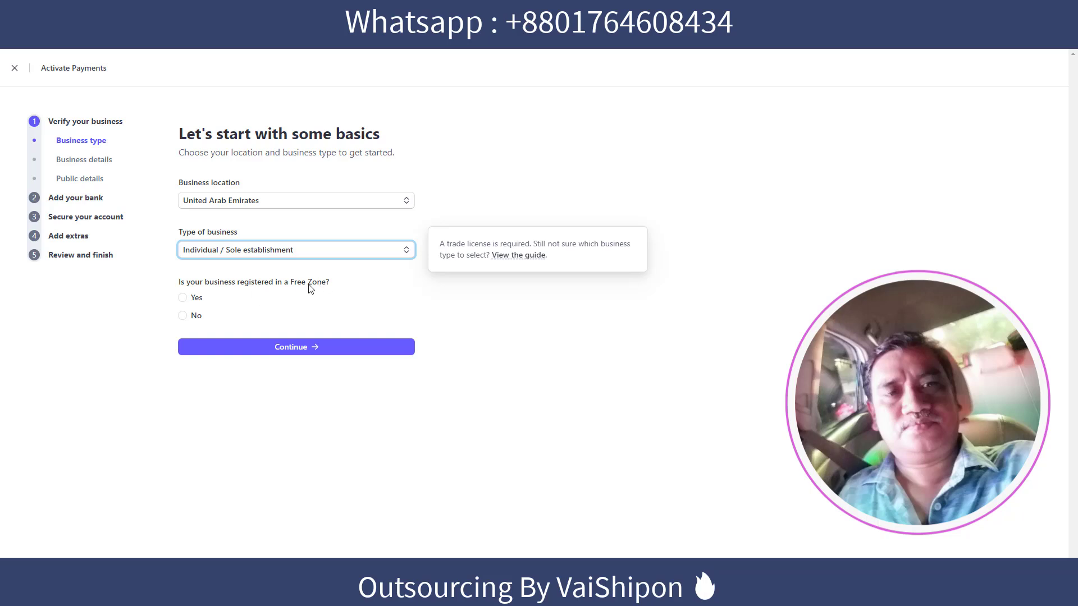
click(185, 299)
click(314, 347)
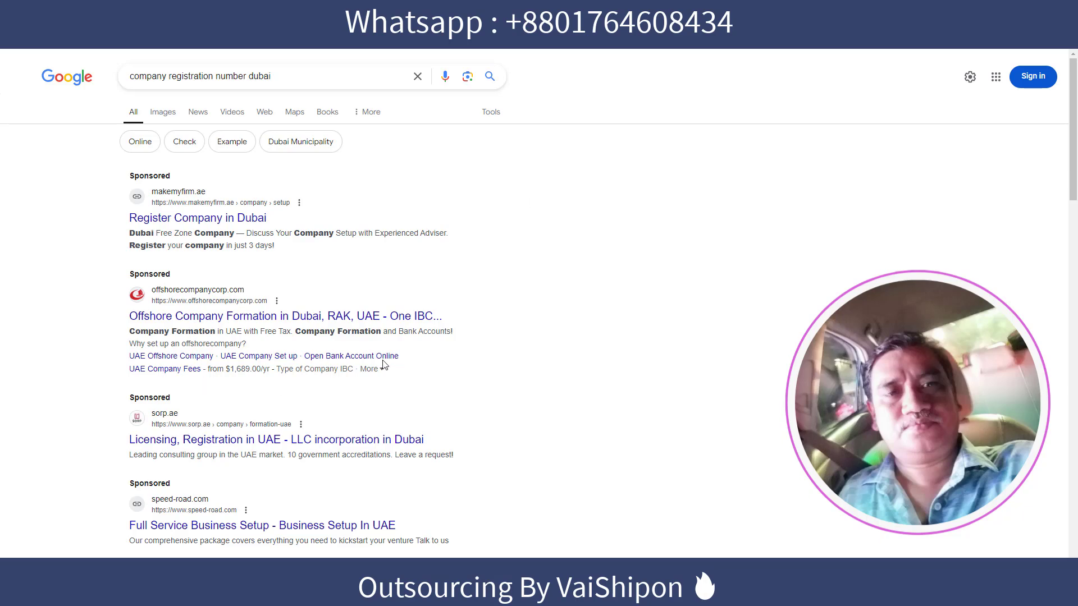
Scroll through the Google results for Dubai company registration numbers.
scroll(312, 320, down, 10)
scroll(312, 320, up, 10)
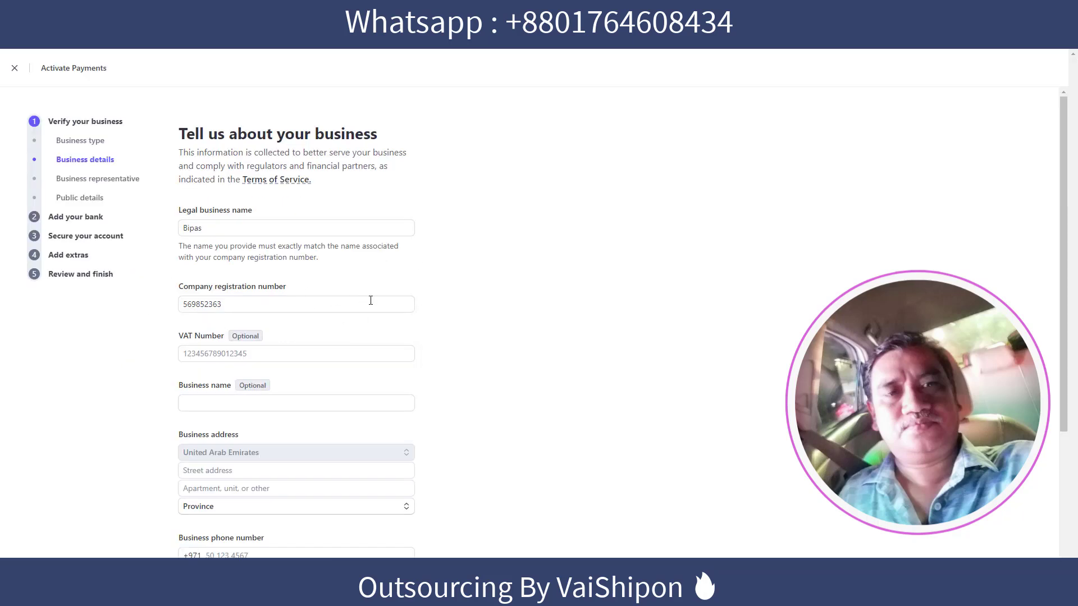
Leave the optional VAT number and business name fields blank.
scroll(370, 300, down, 1)
click(291, 299)
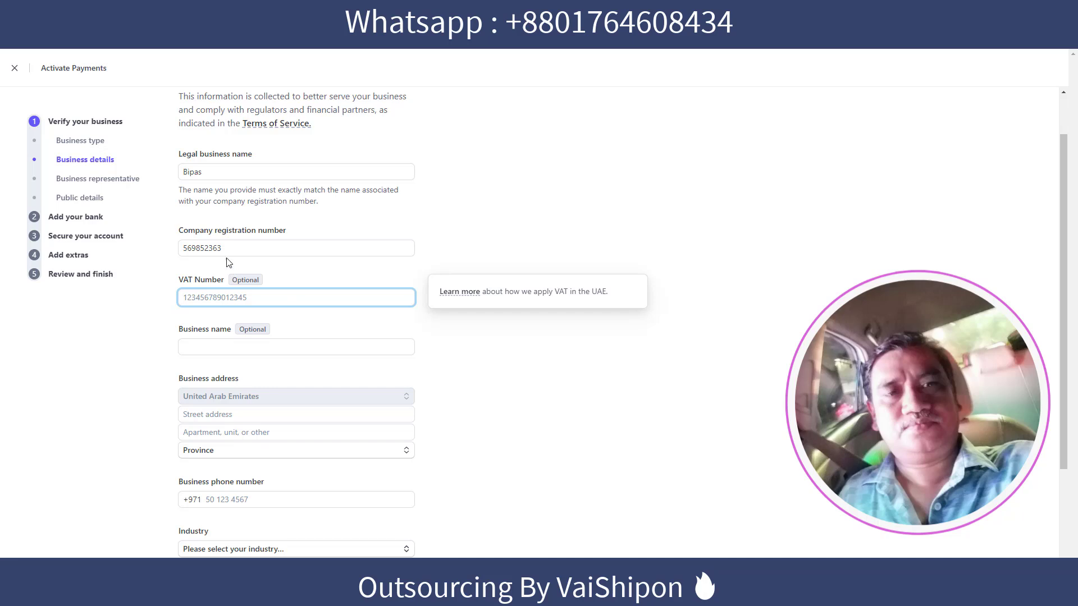
click(430, 338)
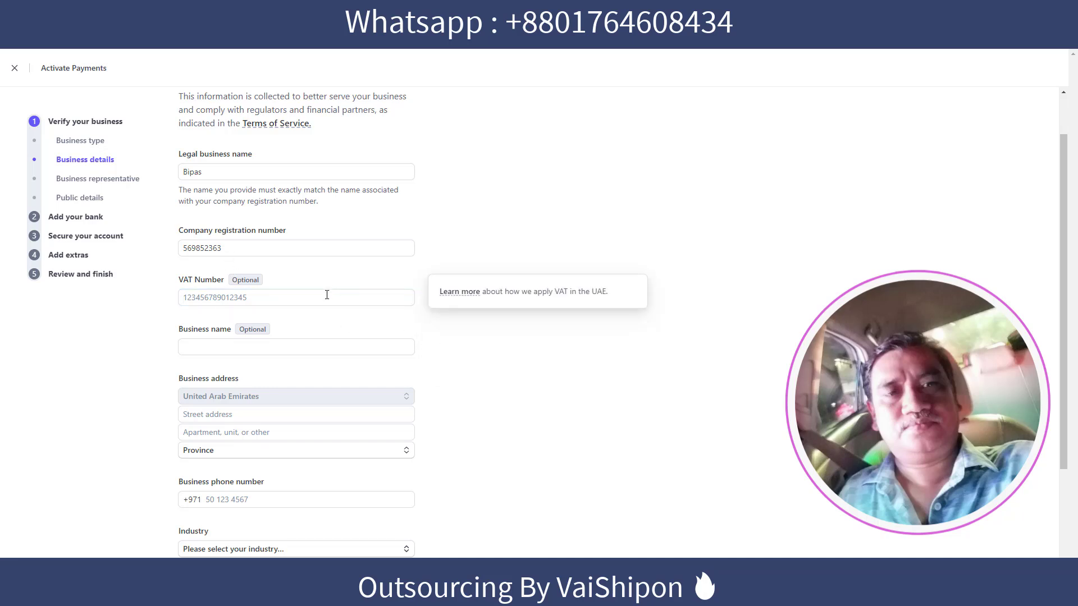
scroll(327, 295, down, 1)
click(211, 296)
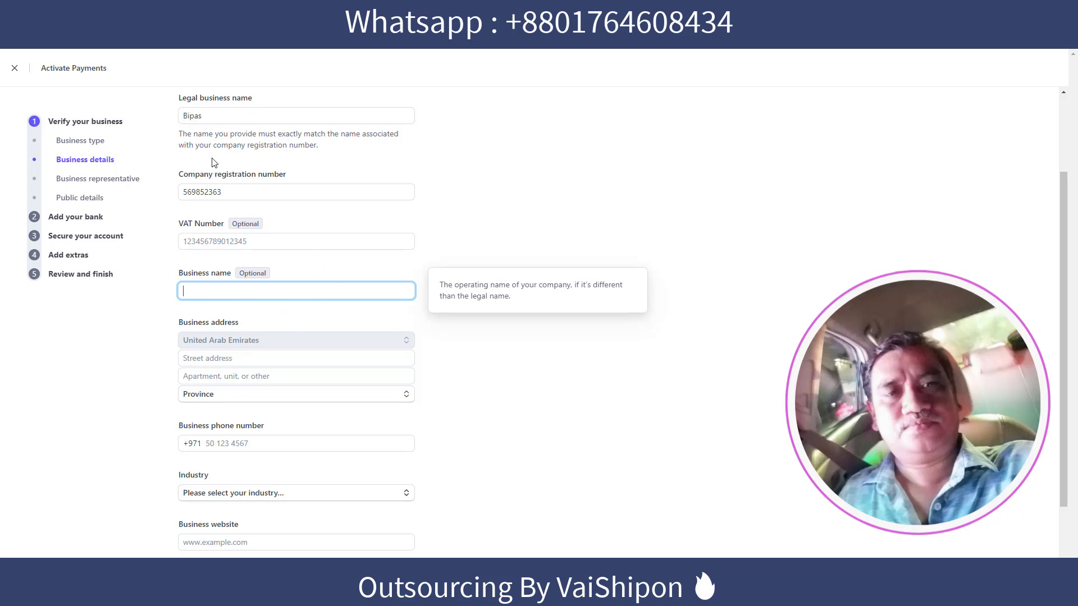
click(498, 235)
Set the business province to Abu Dhabi.
scroll(210, 304, down, 1)
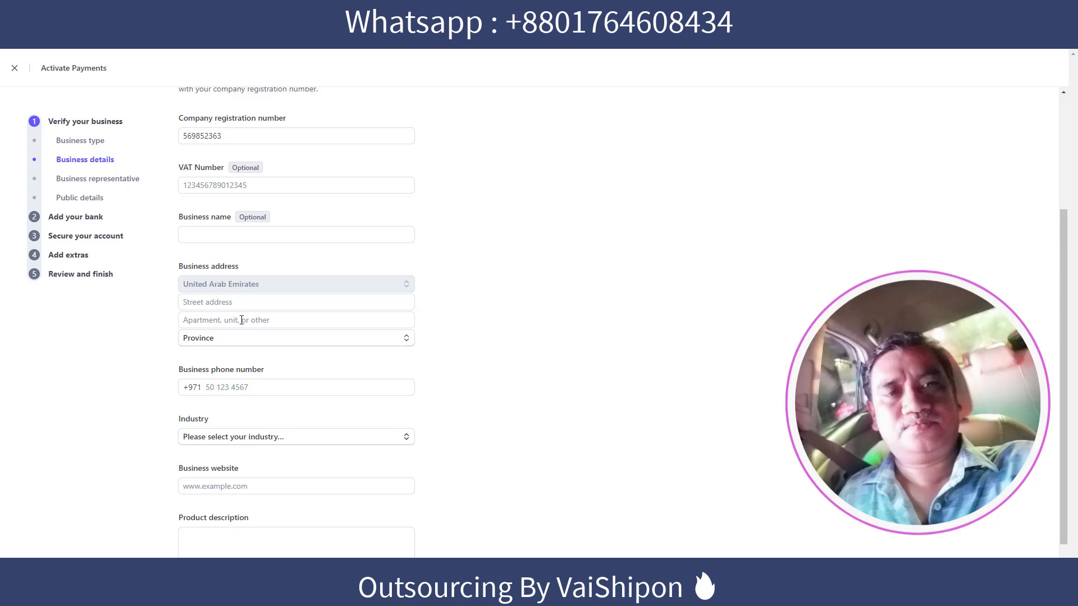
click(233, 338)
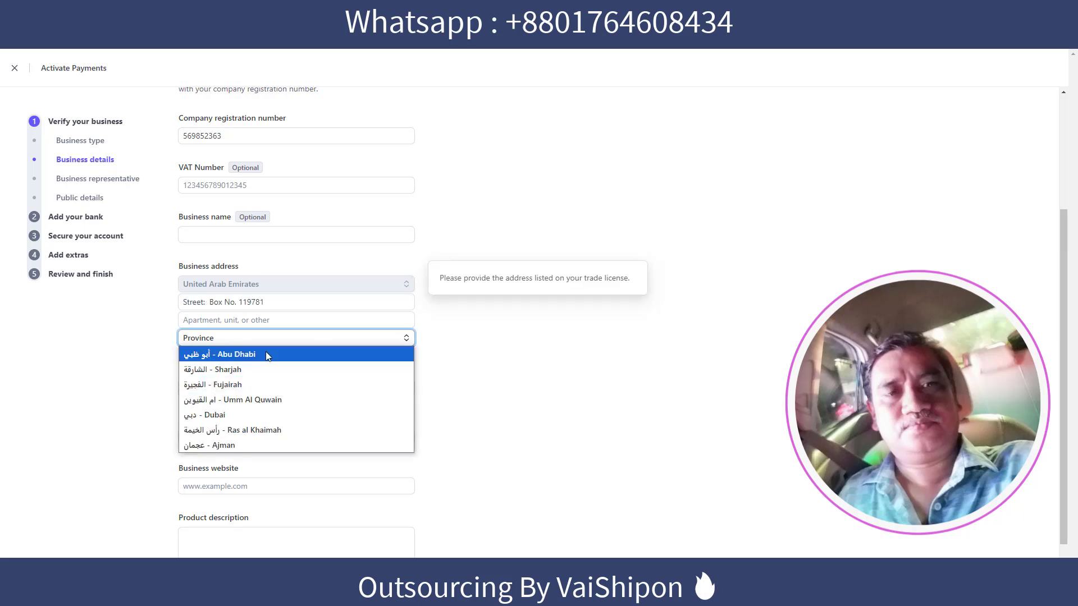
click(268, 356)
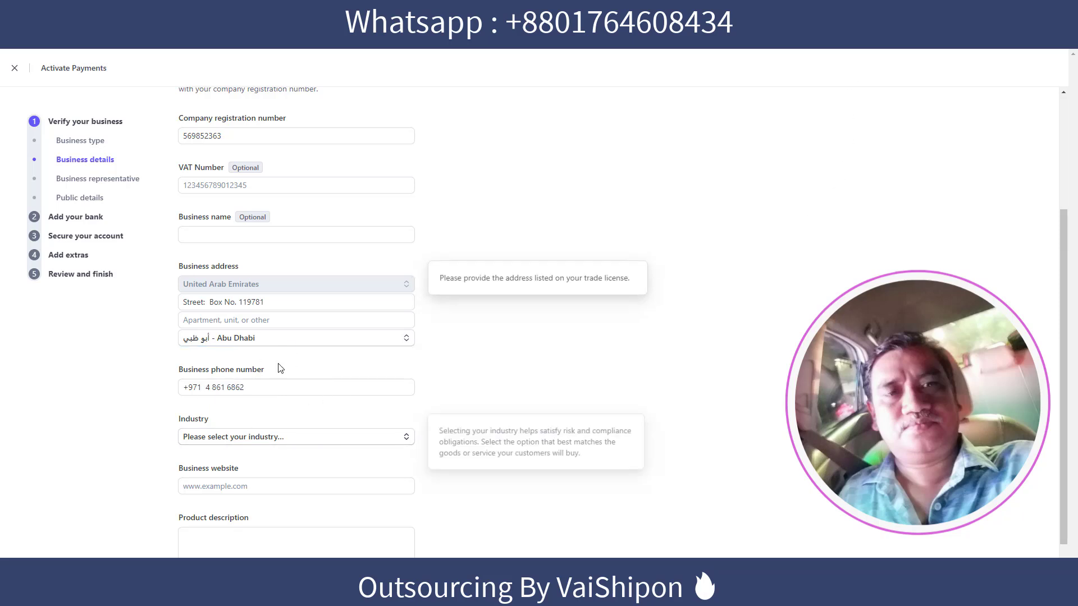
scroll(429, 361, down, 2)
mouse_move(217, 396)
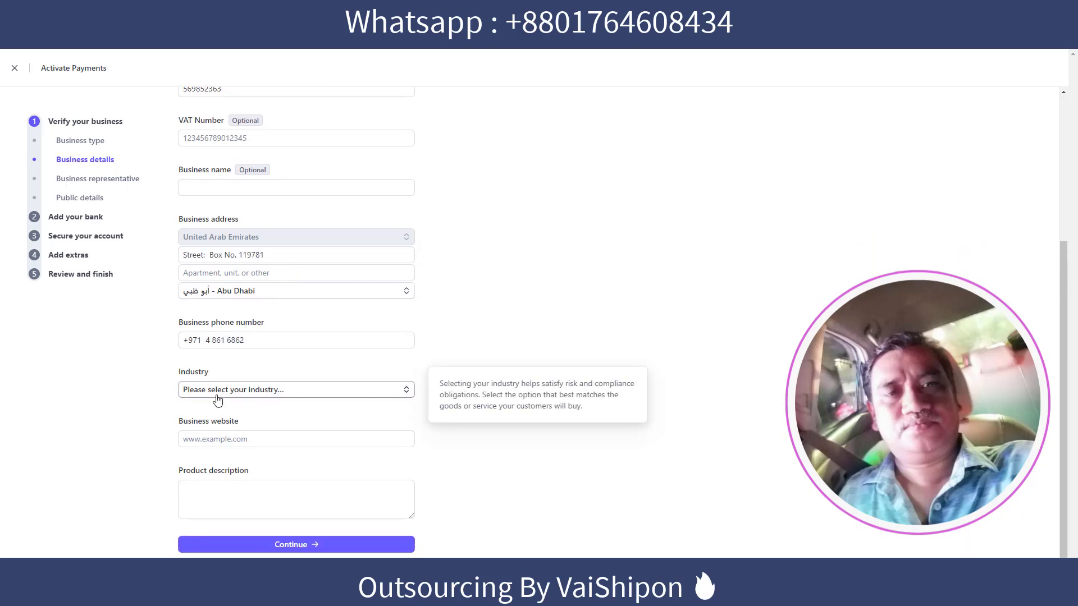
click(307, 392)
click(341, 436)
click(247, 441)
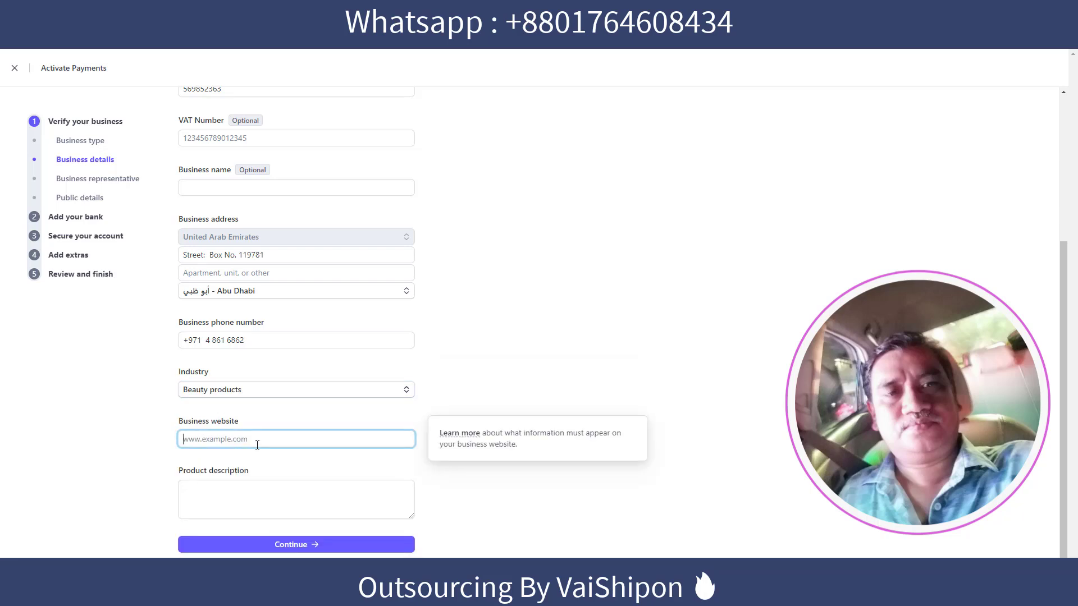
click(485, 387)
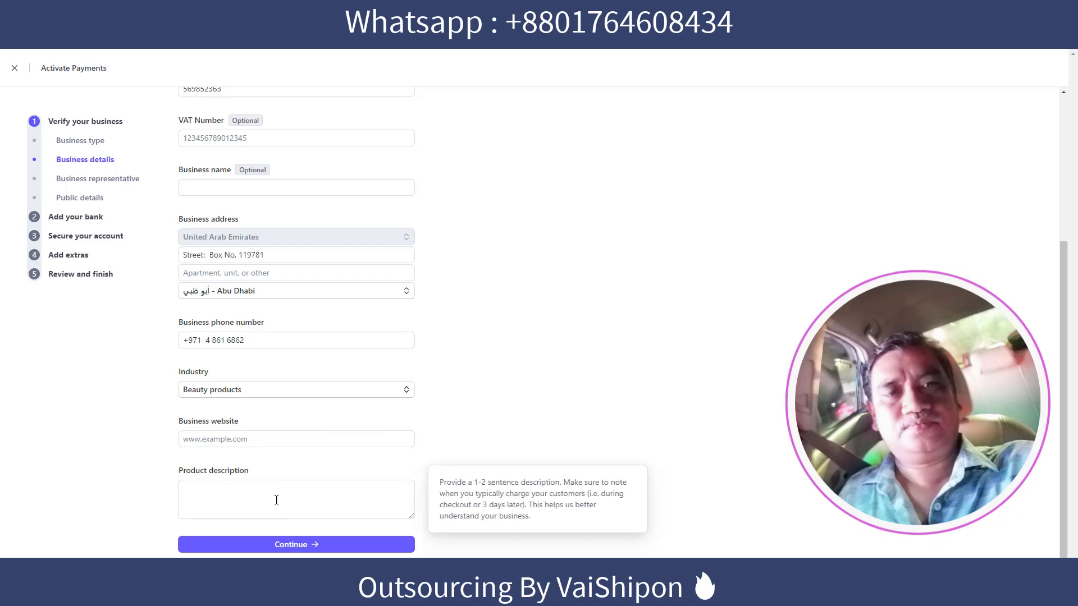
click(186, 439)
text(https://besttoptenever.com/)
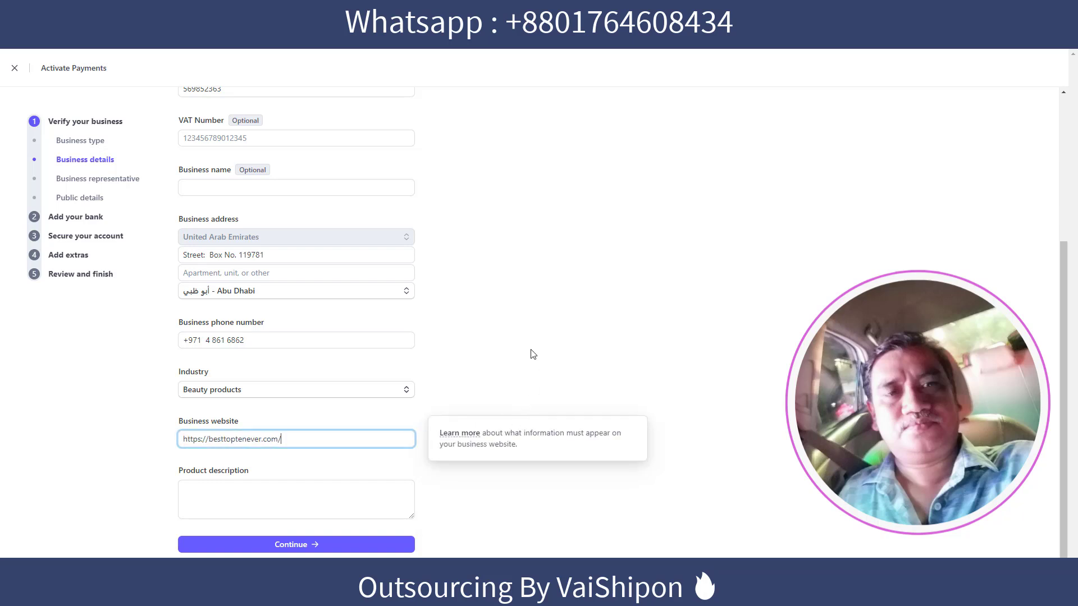
click(358, 458)
Describe the product as 'I am doing ecommerce business' and submit the business details.
click(217, 496)
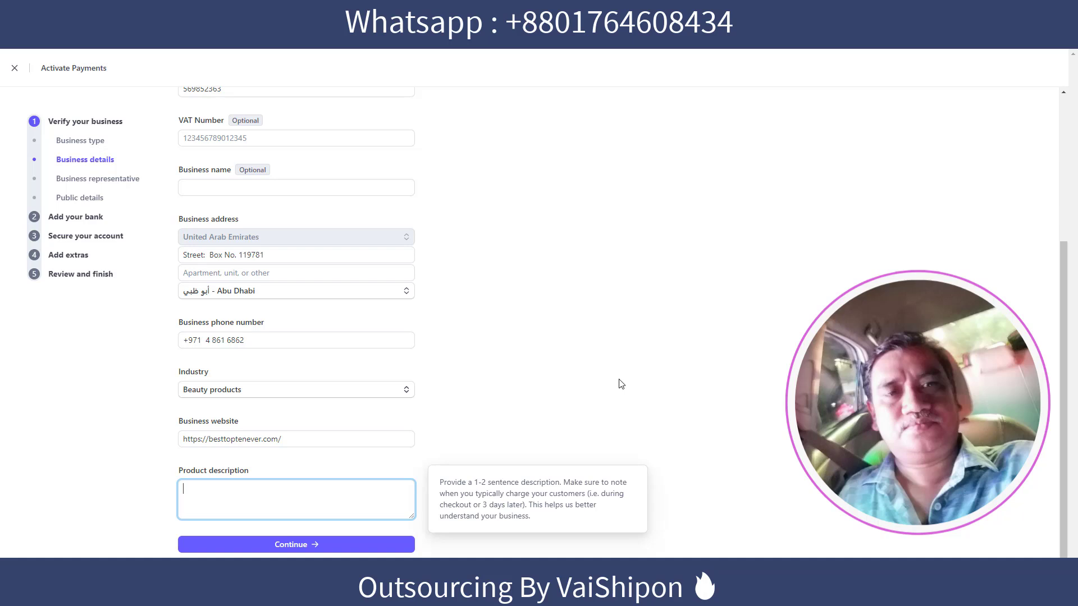
text(I am doing ecommerce business.)
click(289, 544)
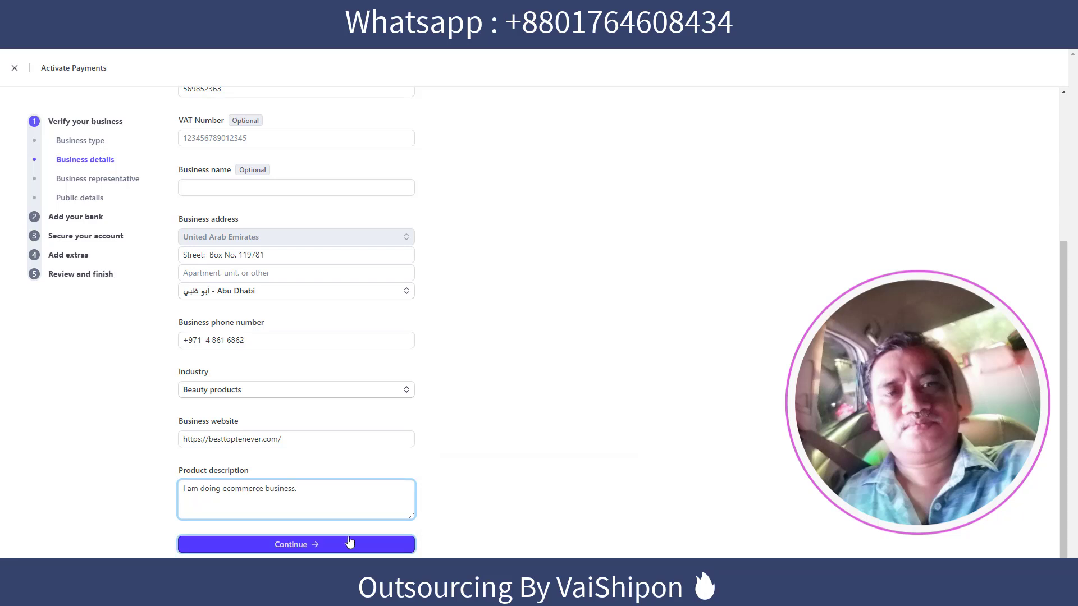
scroll(377, 278, up, 4)
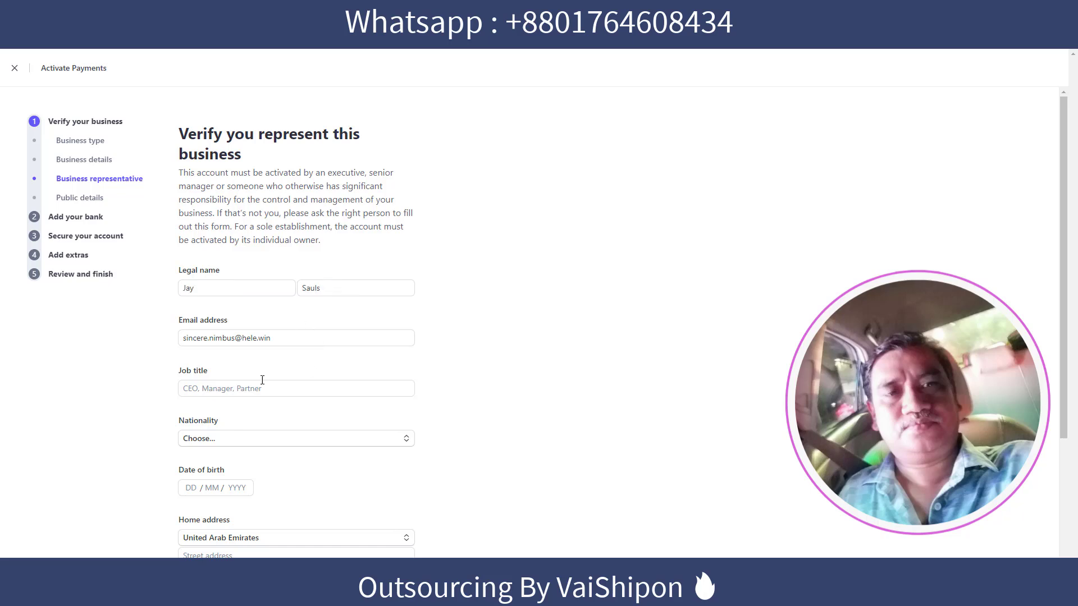
scroll(402, 377, down, 2)
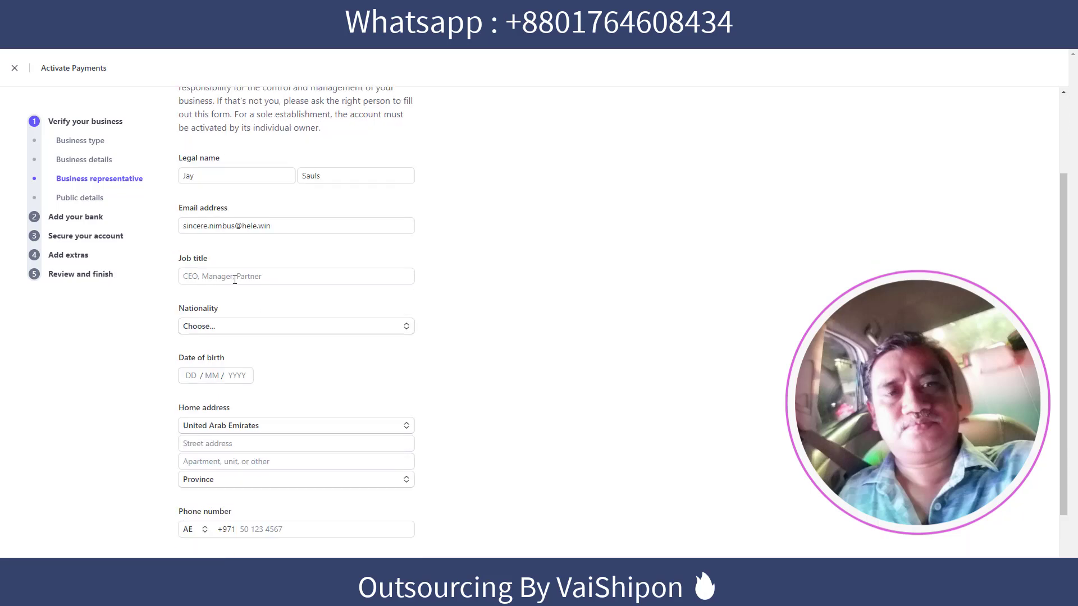
click(293, 275)
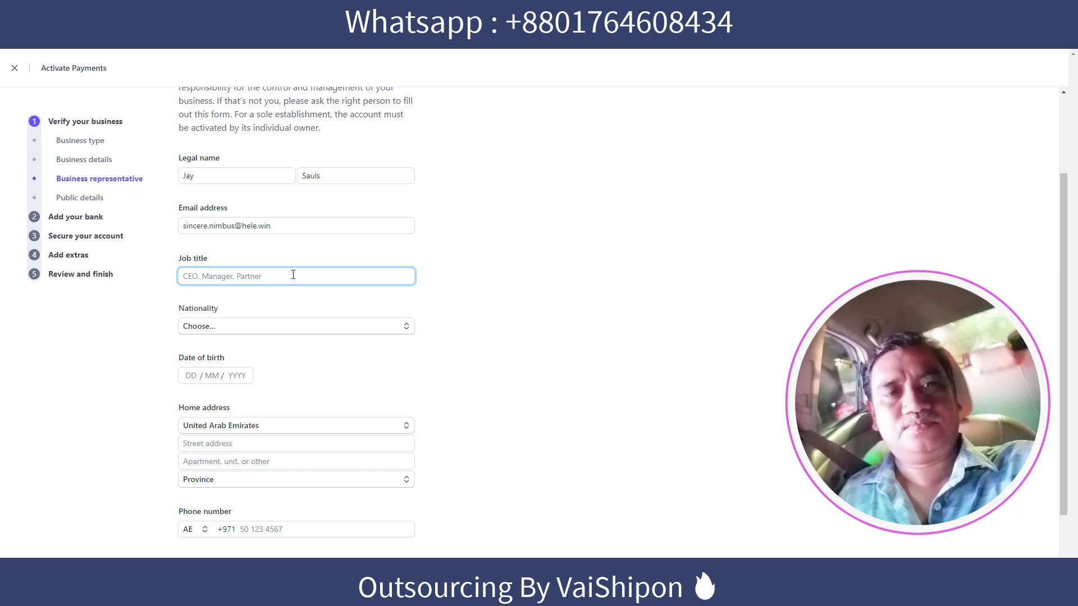
text(ce)
click(255, 306)
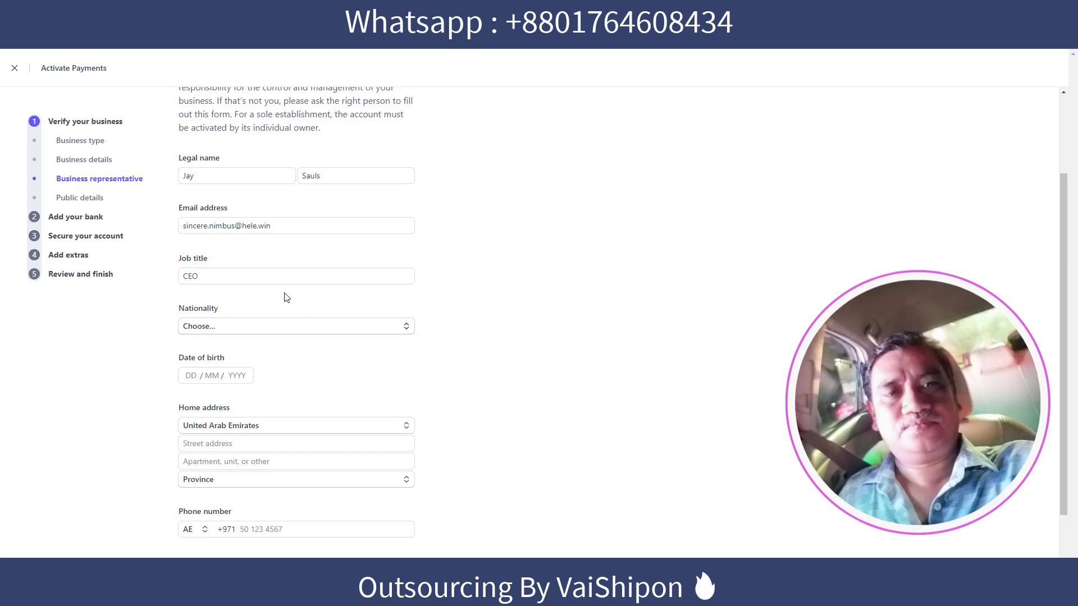
click(241, 328)
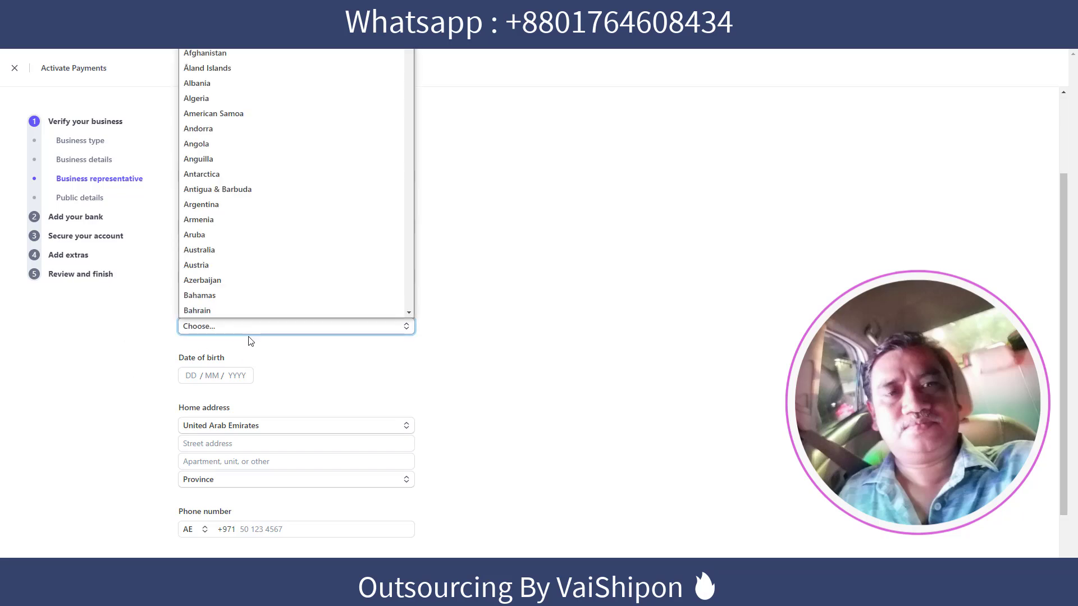
scroll(244, 210, down, 5)
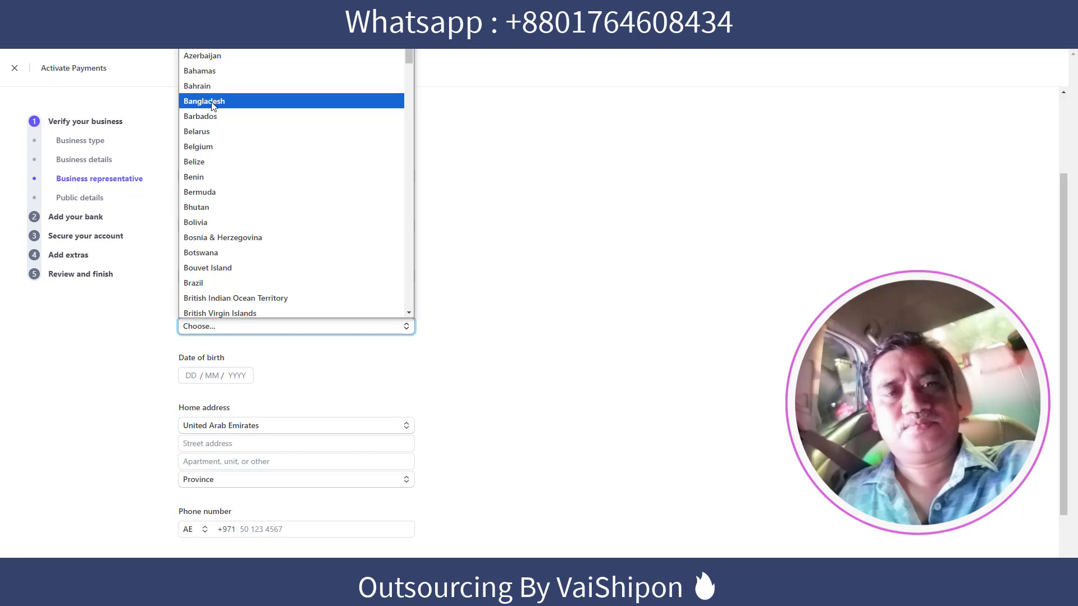
click(216, 100)
scroll(465, 316, down, 2)
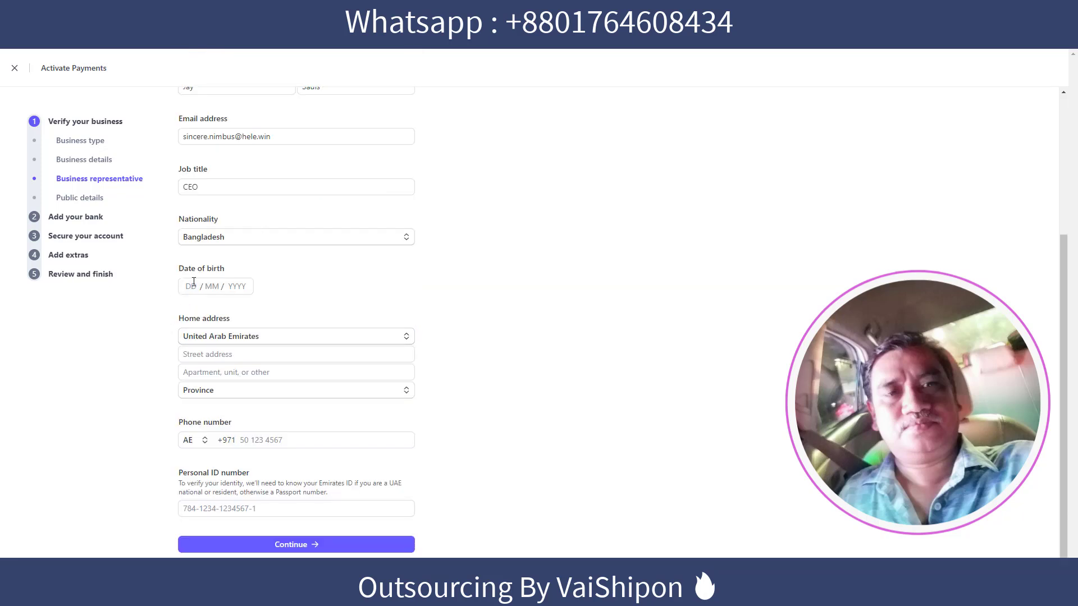
click(196, 285)
Enter the representative's home address in Bangladesh with street, city and postal code.
click(261, 355)
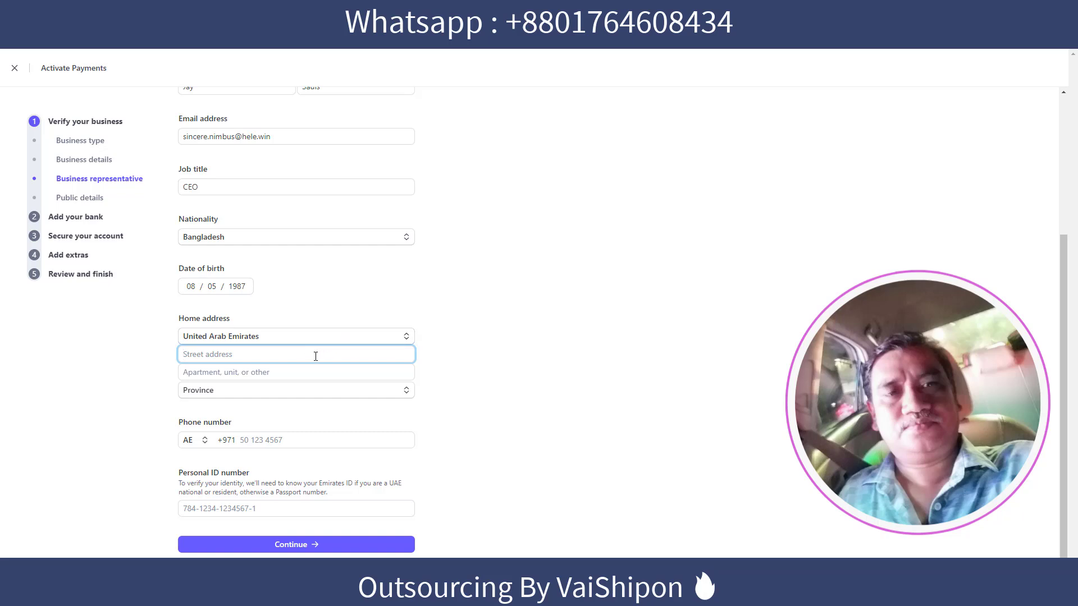
click(292, 337)
scroll(260, 152, up, 20)
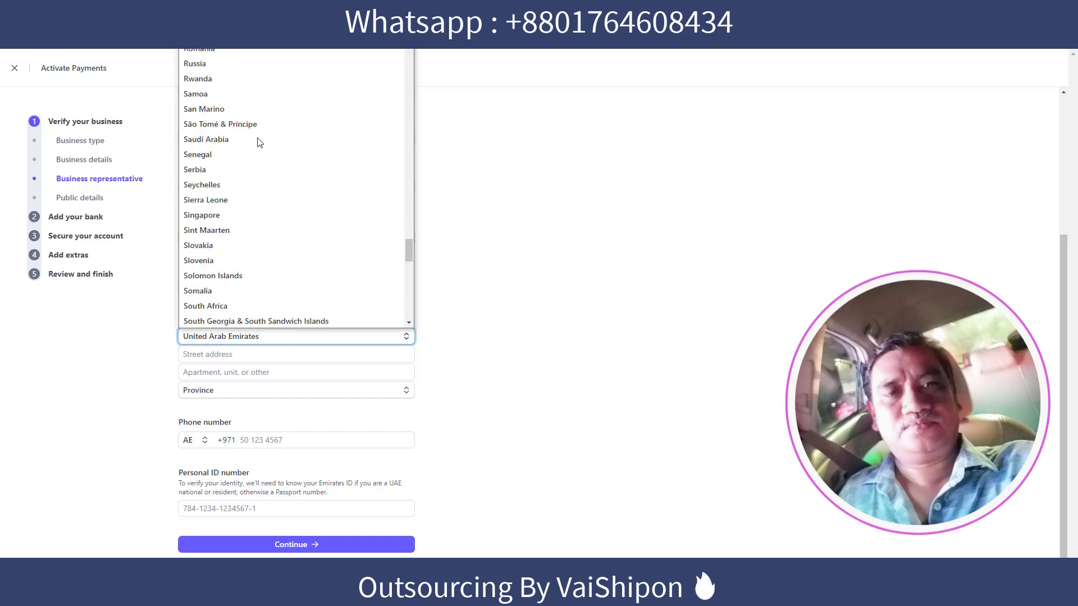
scroll(259, 160, up, 10)
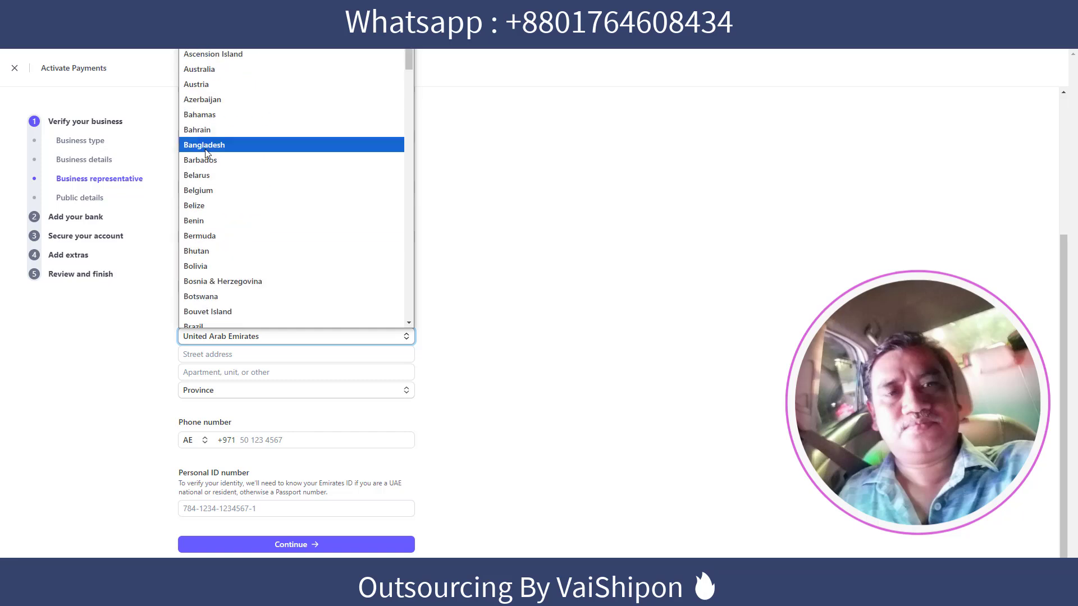
click(208, 151)
click(281, 354)
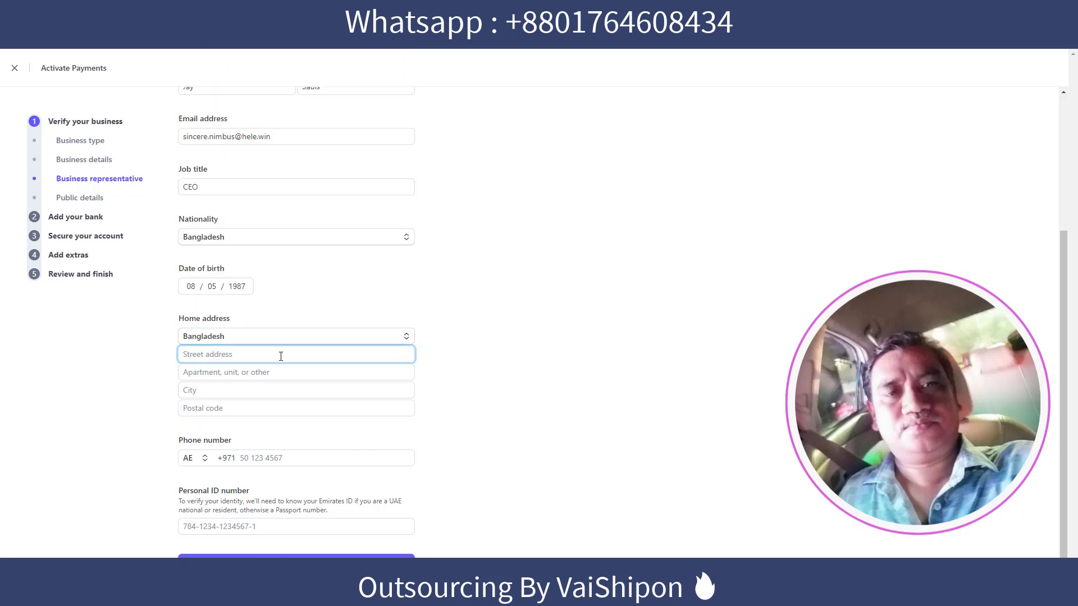
scroll(198, 376, down, 1)
click(224, 372)
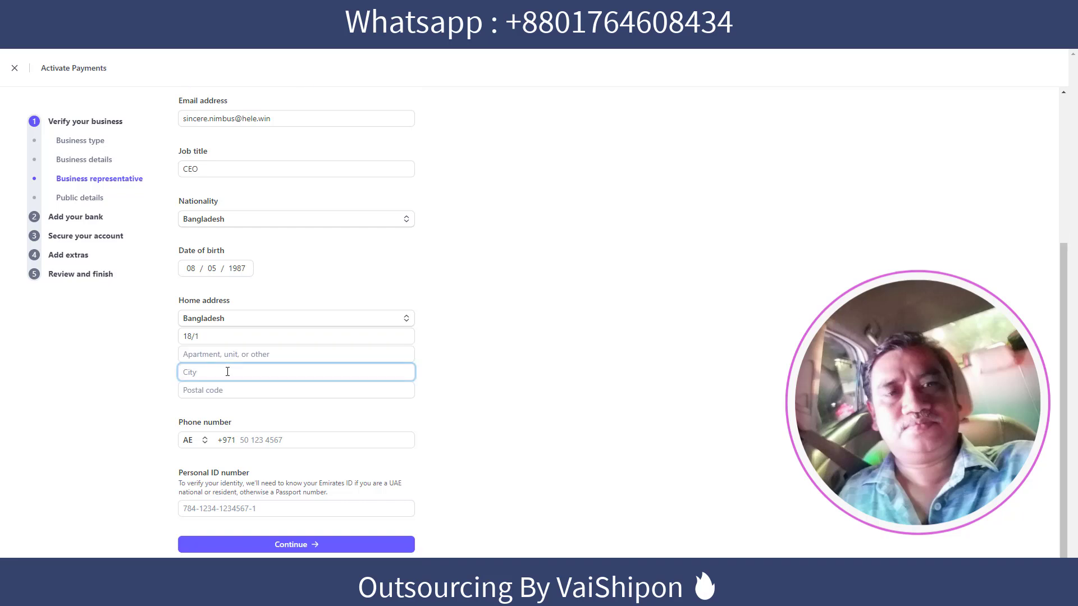
text(Dhak)
click(241, 389)
text(1214)
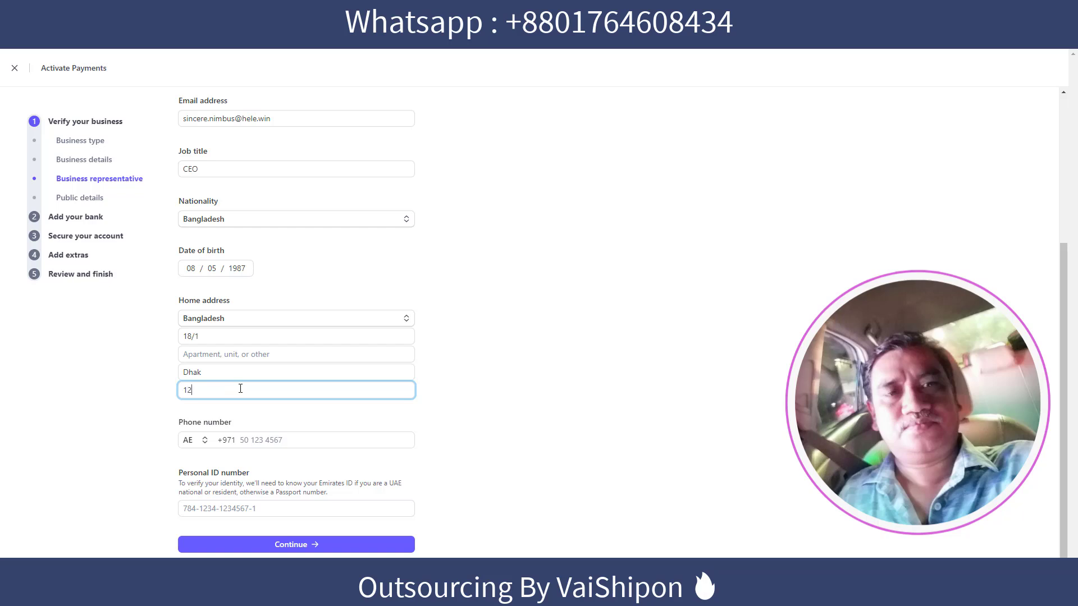
click(429, 401)
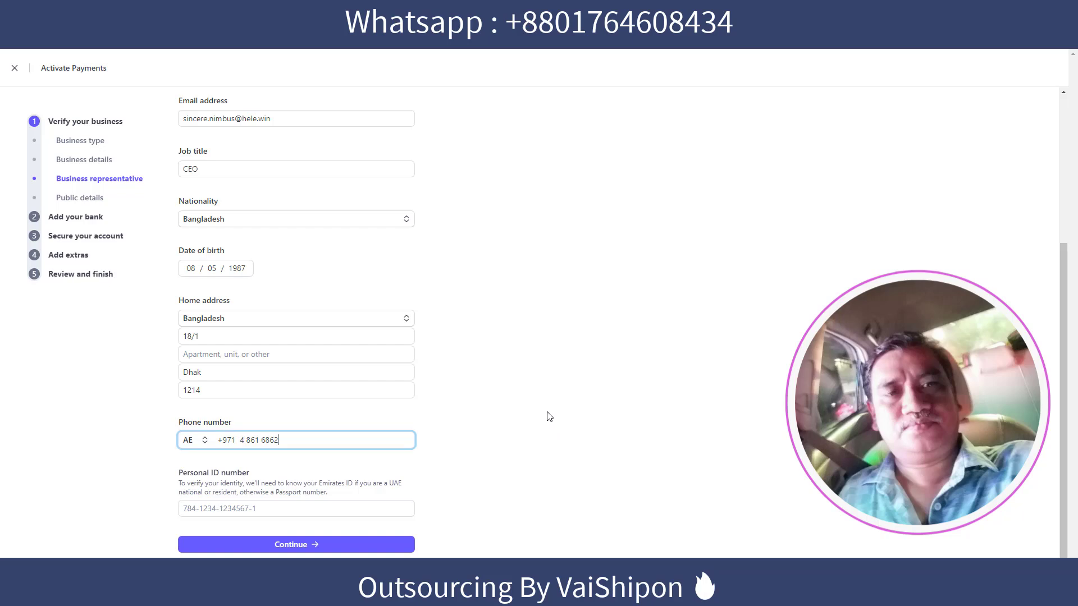
Add the representative's phone and personal ID number, then continue to public details.
click(466, 429)
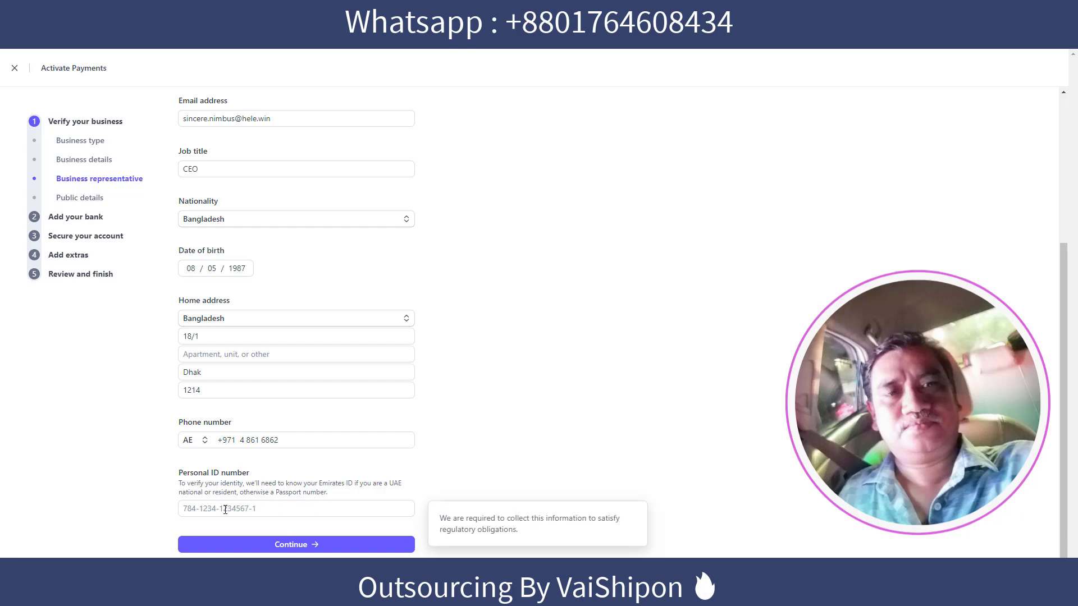
click(275, 508)
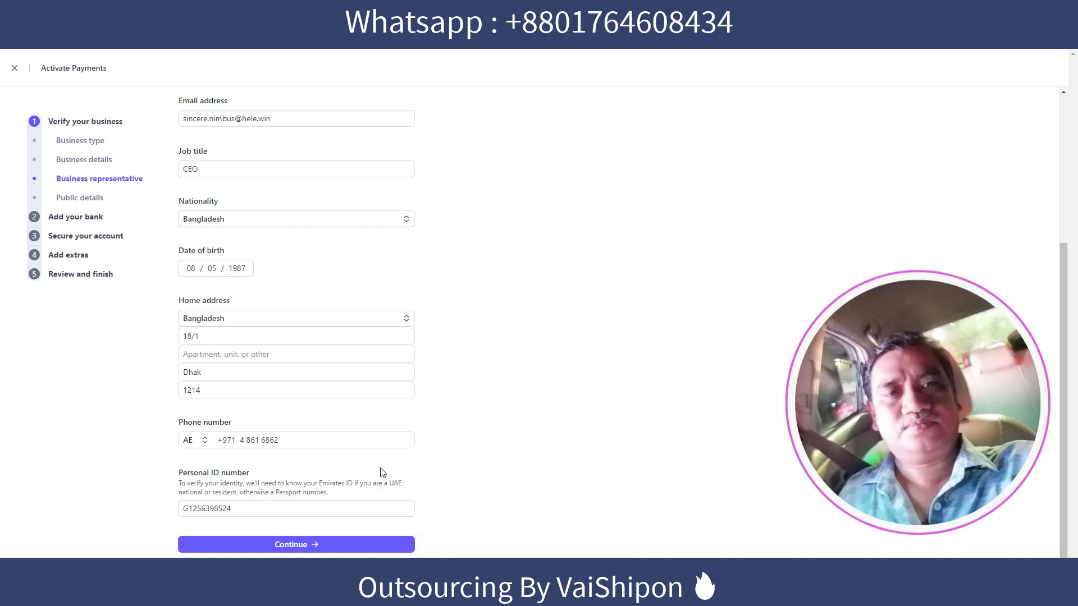
click(297, 544)
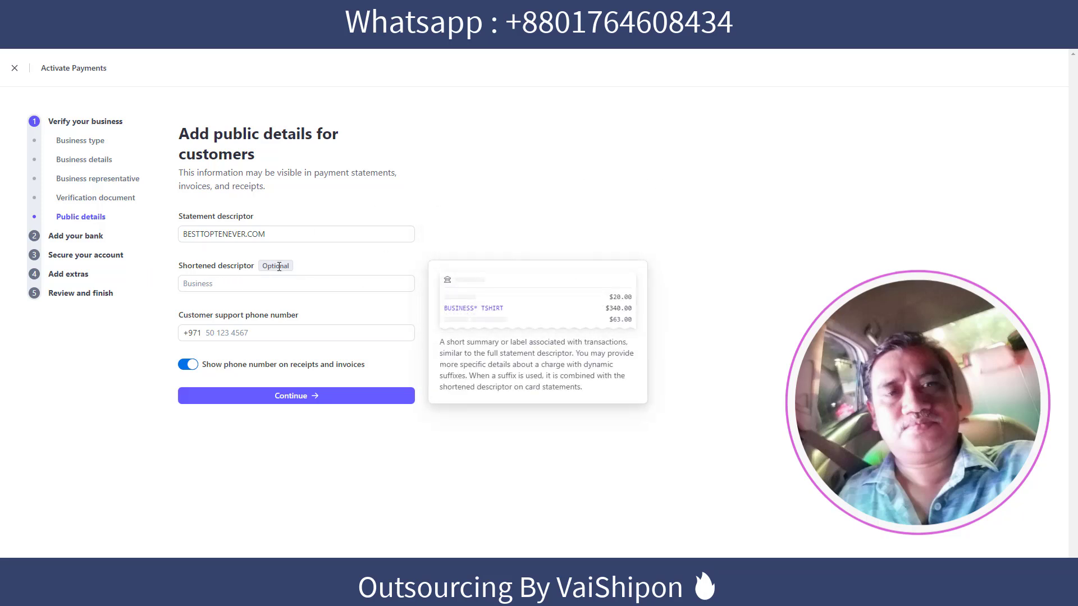
Paste the customer support phone number into the public details and continue to payouts.
click(211, 334)
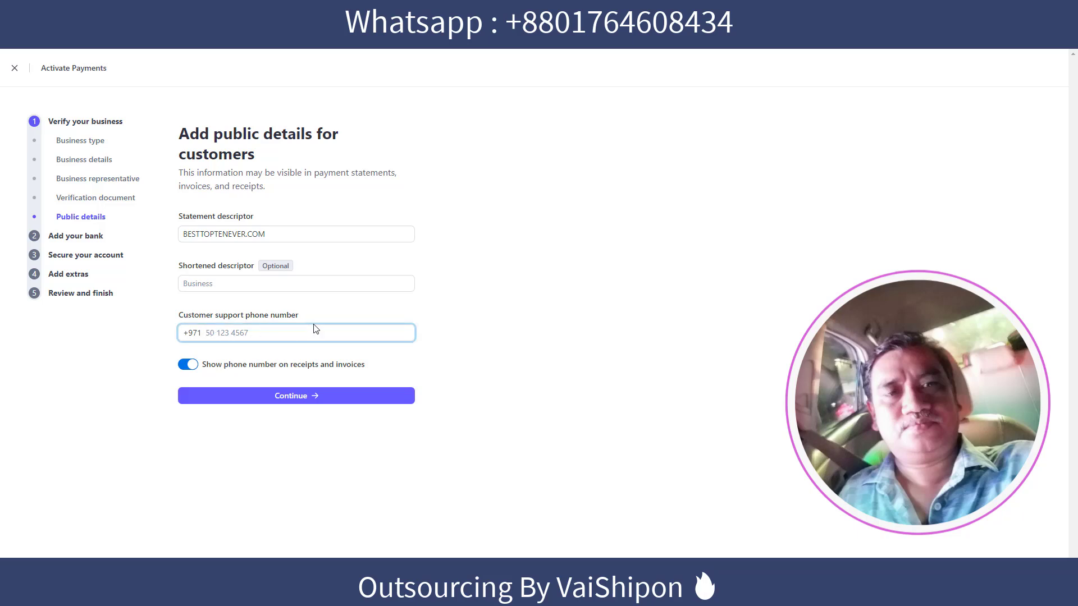
click(496, 283)
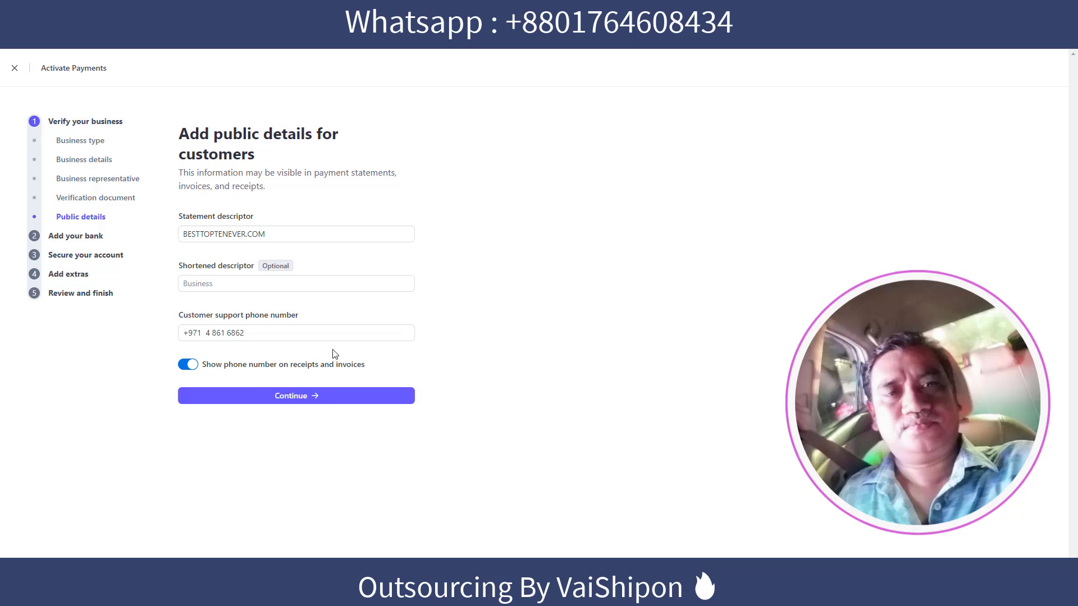
click(284, 397)
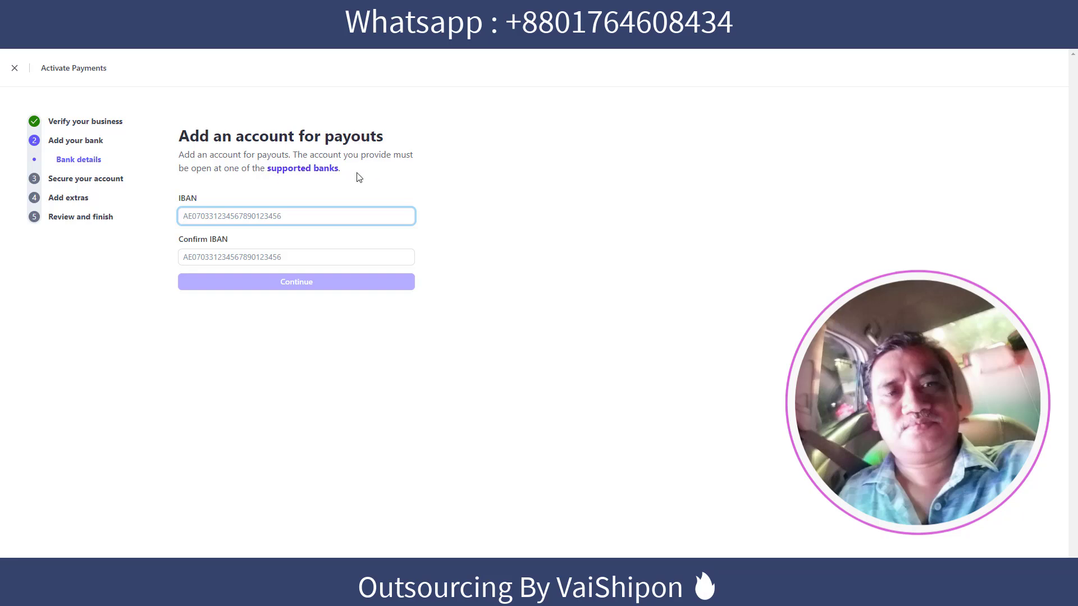
Review the supported UAE banks, paste the IBAN into Confirm IBAN, and submit the payout account.
click(305, 170)
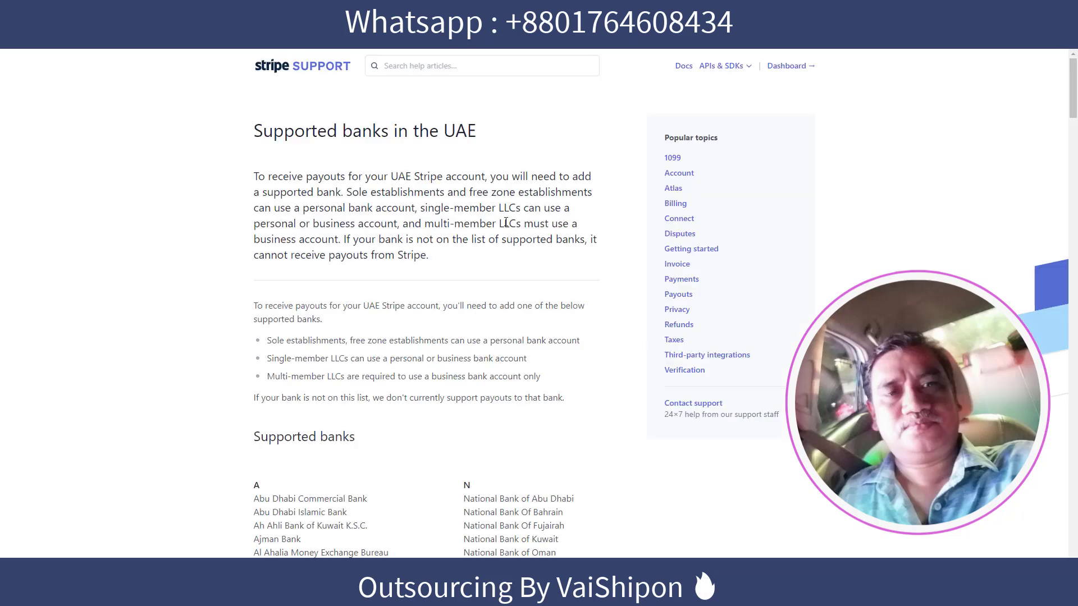
scroll(496, 225, down, 5)
scroll(460, 266, down, 5)
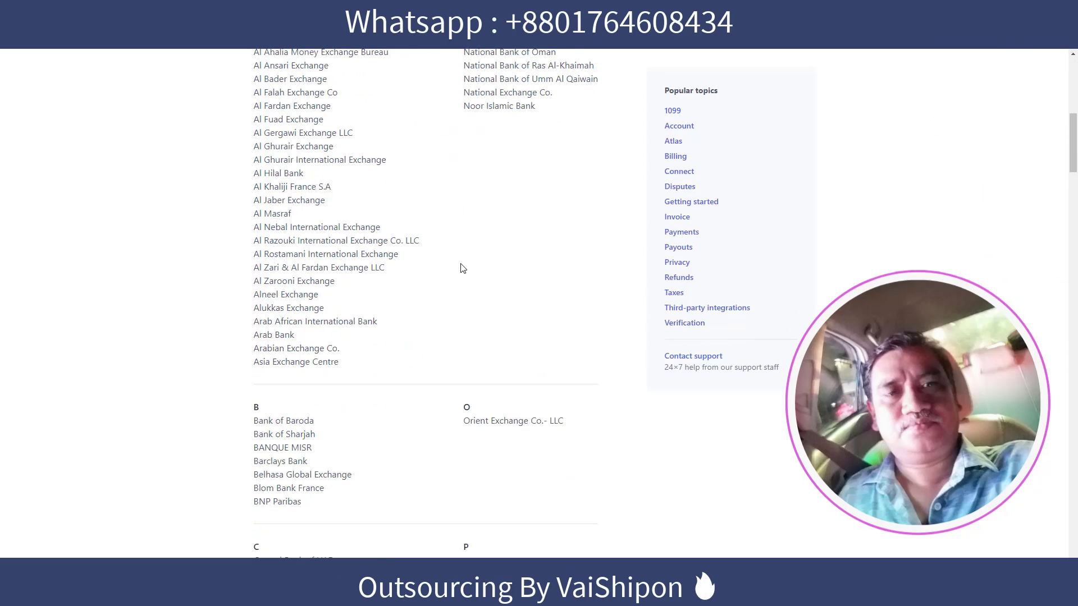
scroll(461, 265, up, 8)
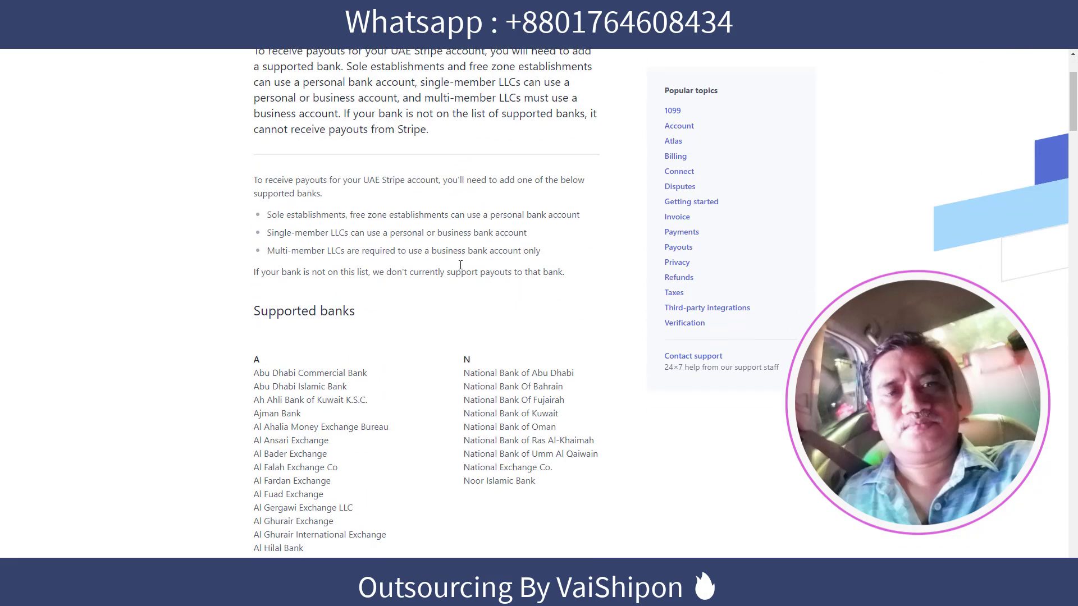
scroll(460, 265, down, 5)
scroll(460, 265, up, 3)
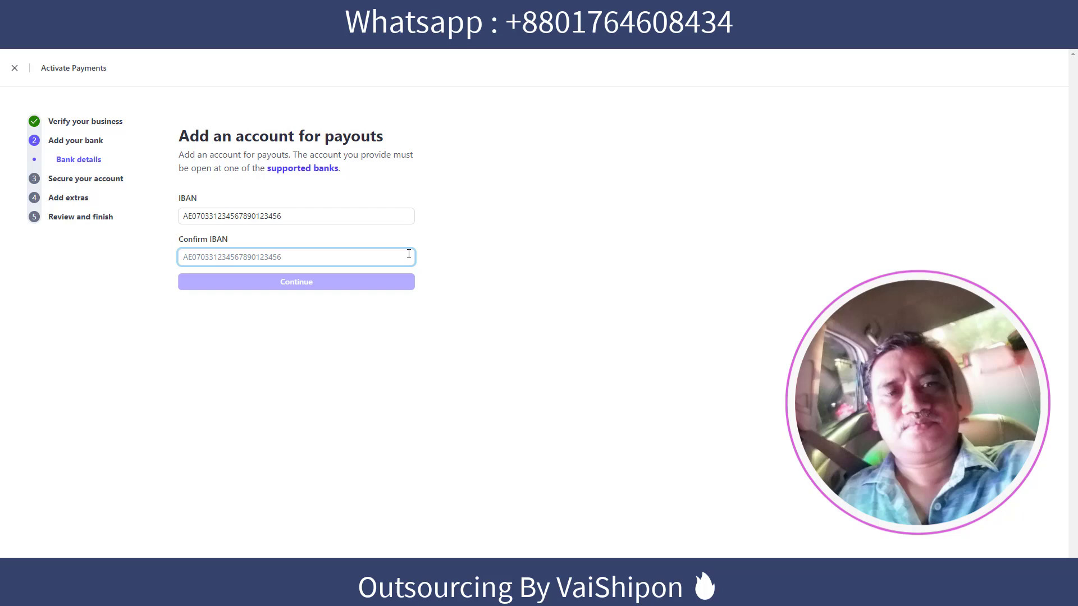
key(ctrl+v)
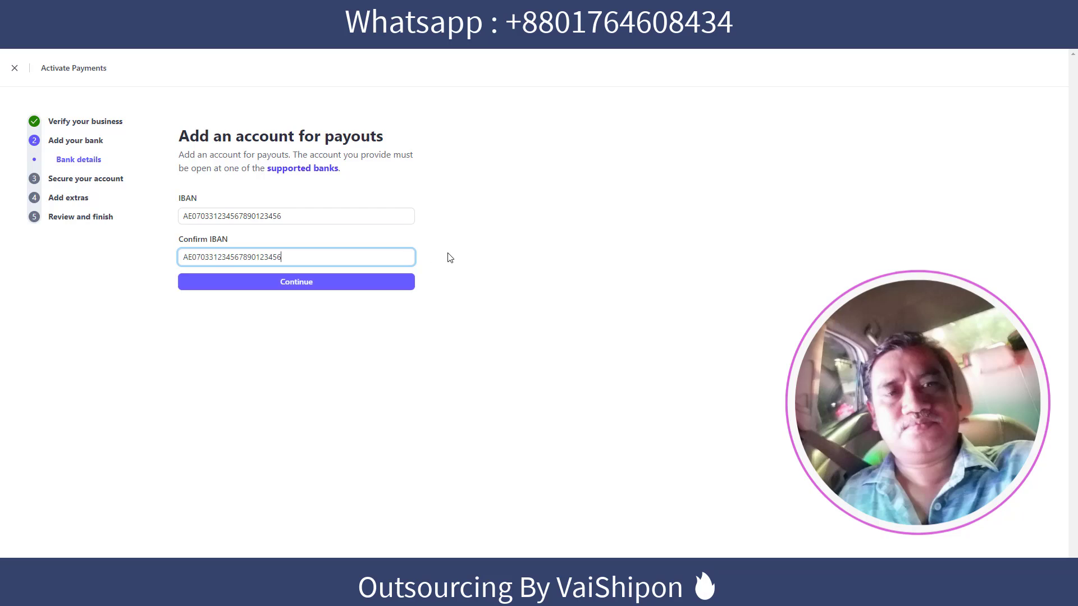
click(499, 236)
click(306, 282)
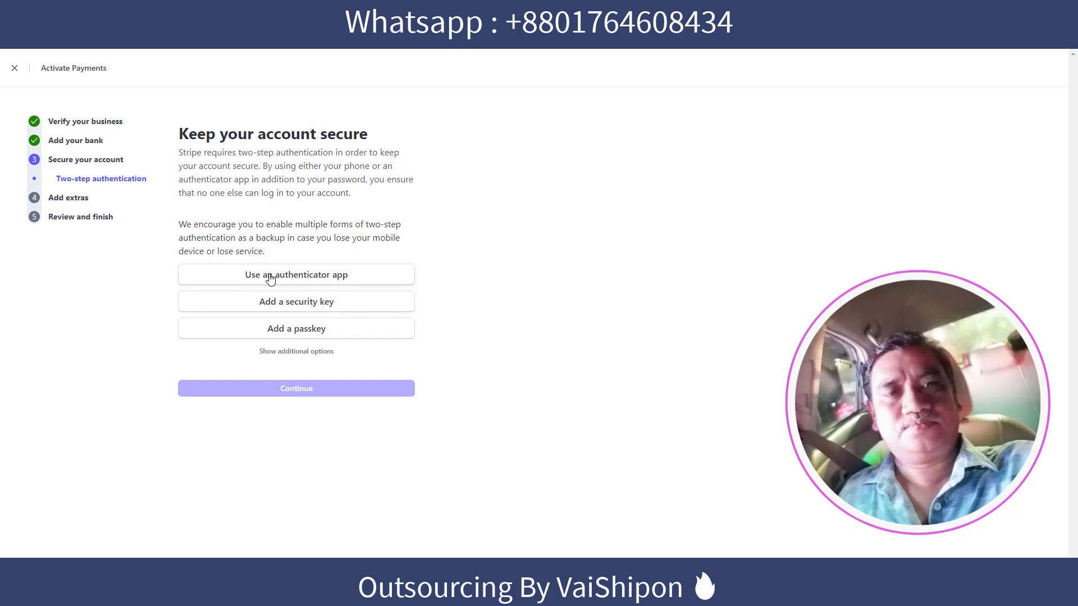
Add an authenticator app for two-step authentication, save the backup code to stripe_backup_code.txt, and continue.
click(292, 275)
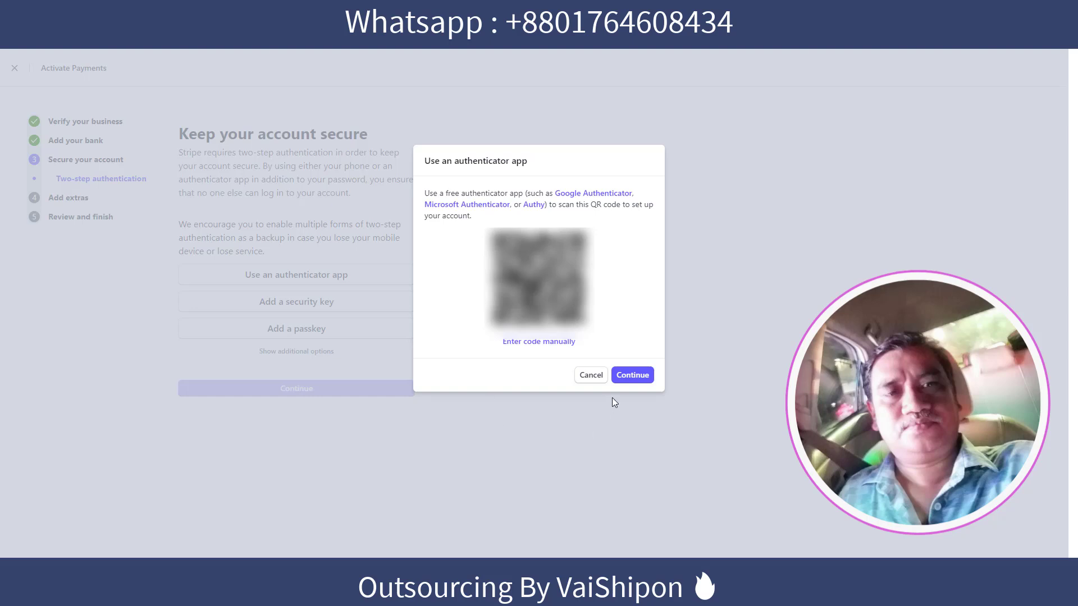
click(633, 375)
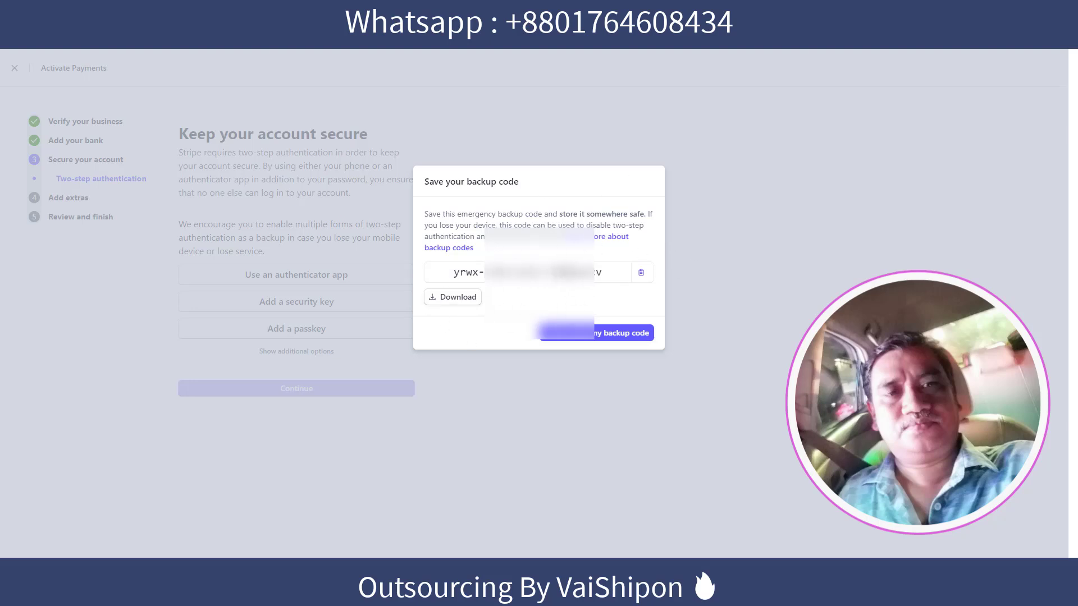
click(458, 299)
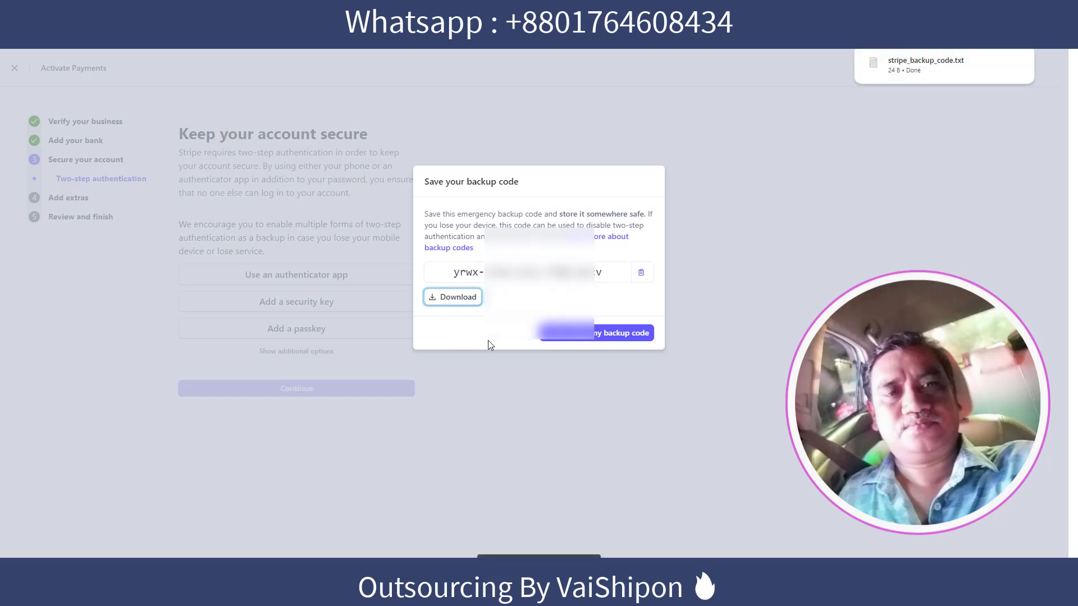
click(614, 337)
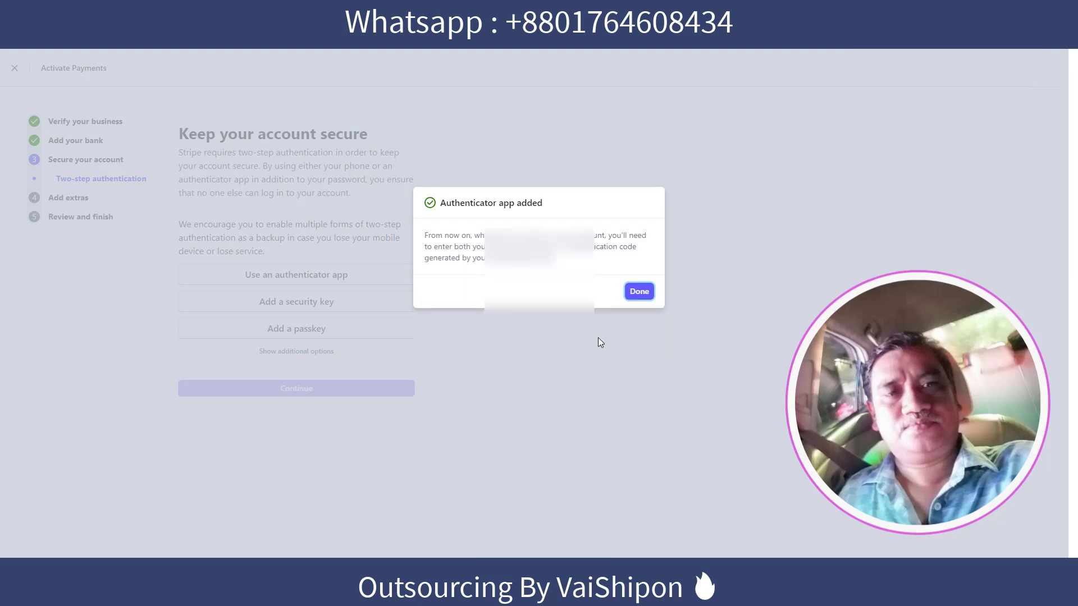
click(636, 294)
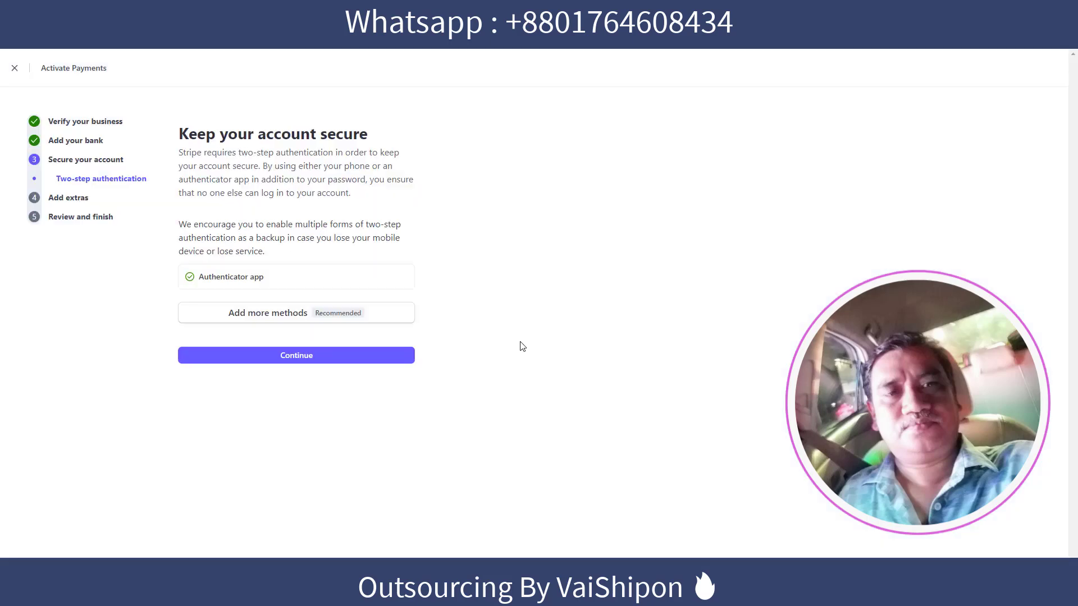
click(292, 355)
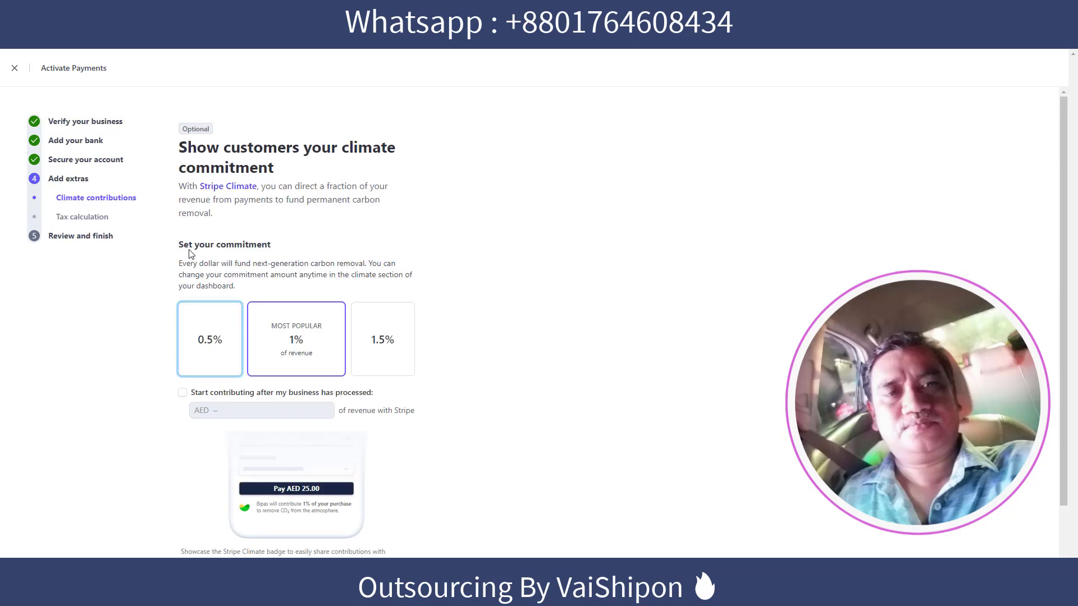
Answer No thanks to climate contributions despite the 0.5% option, then choose Skip for now on tax calculation.
scroll(294, 253, down, 2)
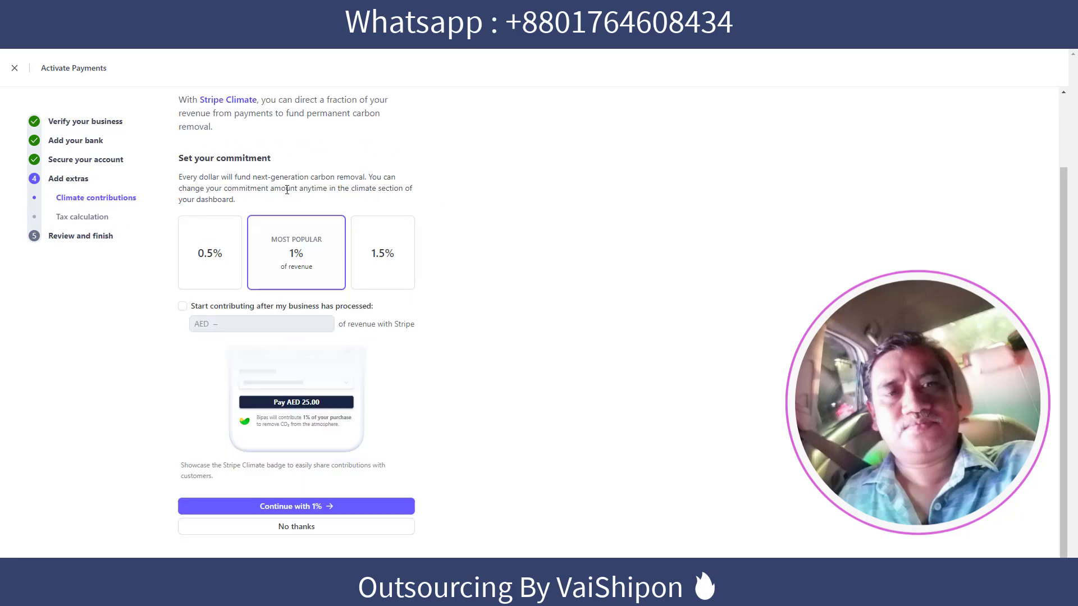
click(183, 307)
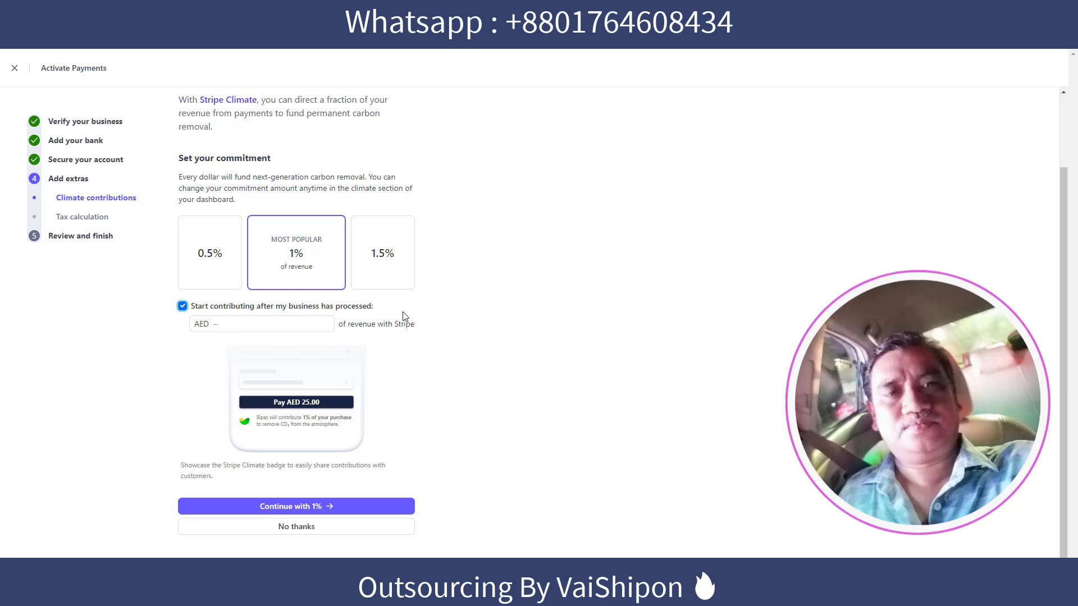
click(210, 253)
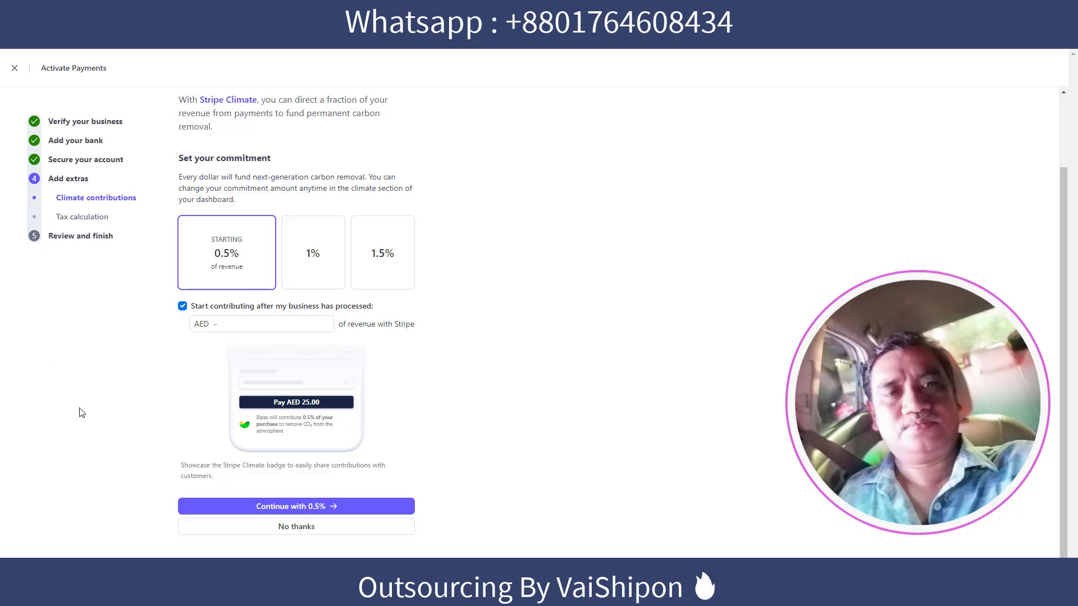
click(301, 526)
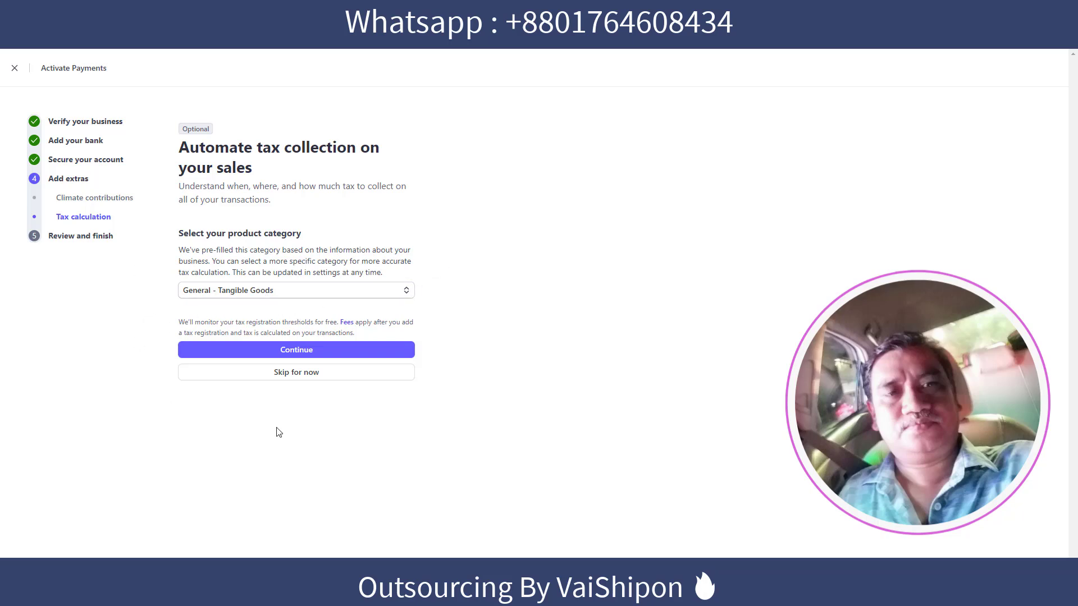
click(290, 375)
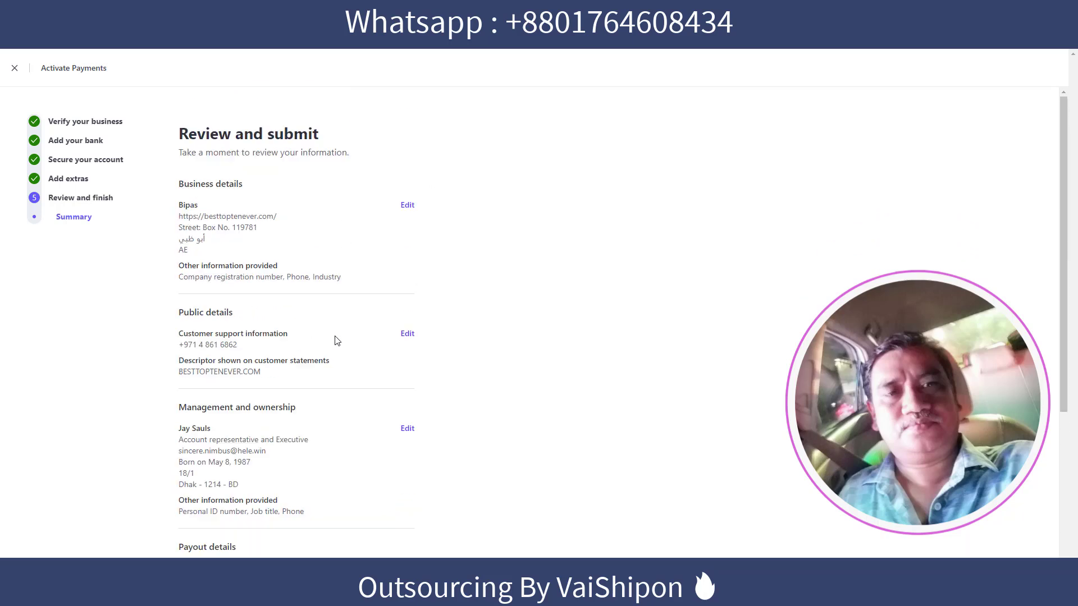
Look over the Review and submit summary, then agree to the terms and submit.
scroll(283, 421, down, 5)
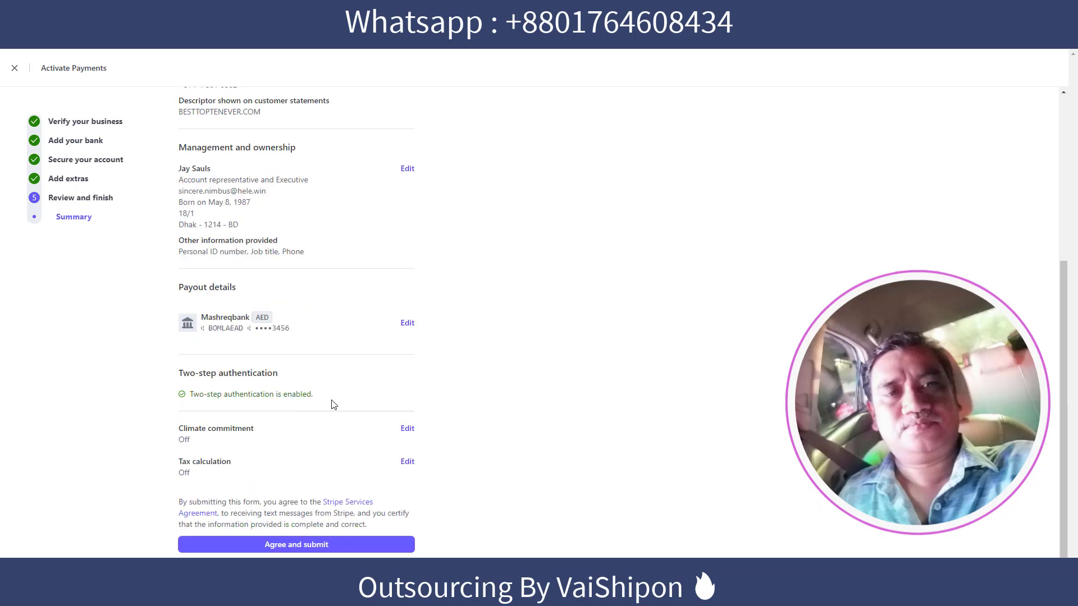
scroll(332, 402, up, 4)
scroll(332, 402, down, 3)
scroll(332, 399, down, 1)
scroll(355, 413, up, 5)
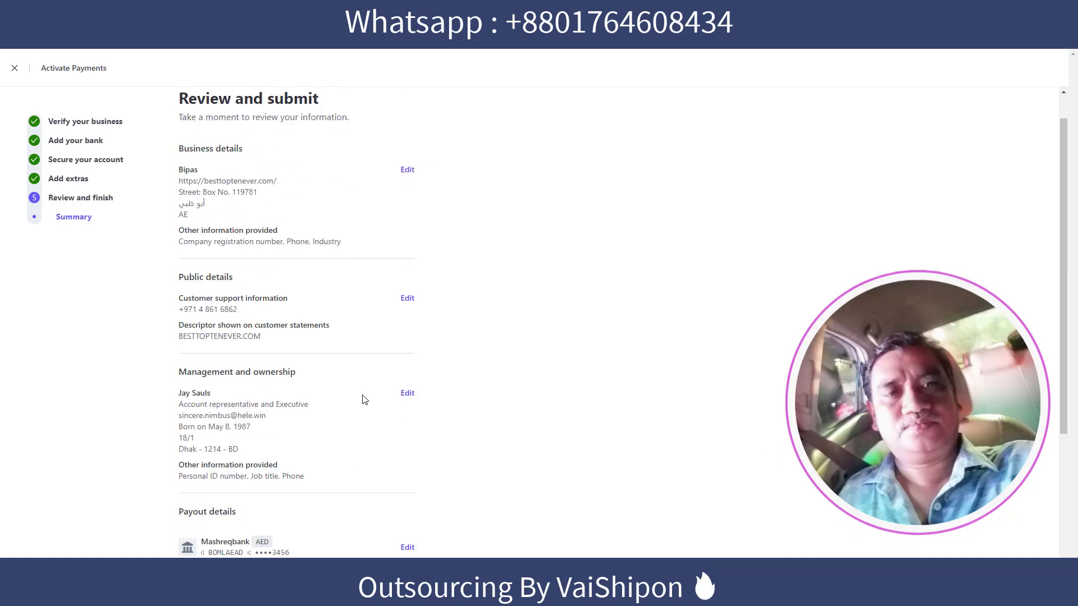
scroll(398, 392, down, 5)
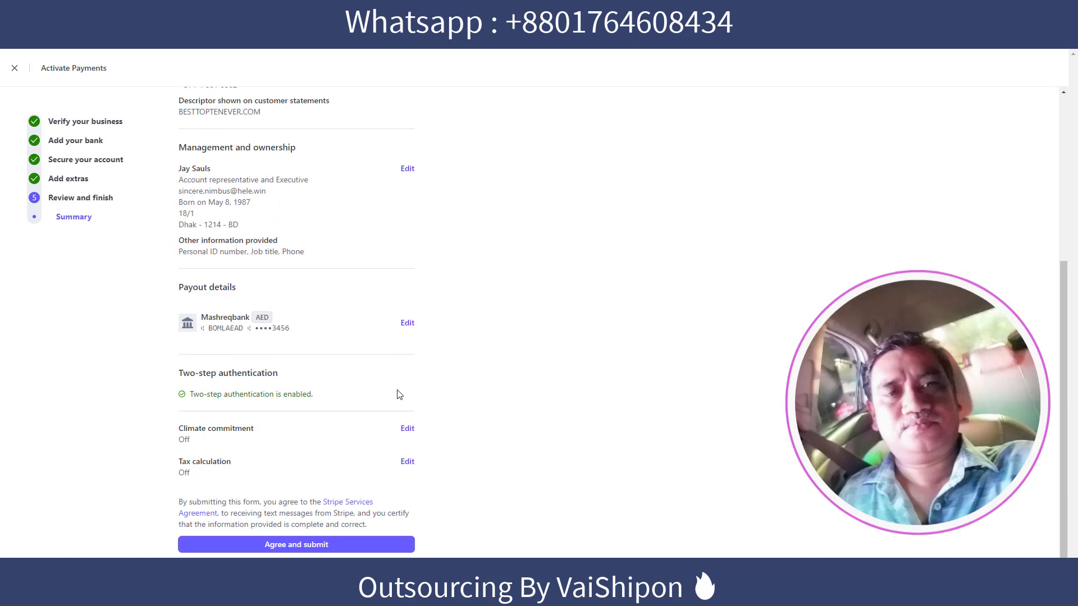
click(287, 547)
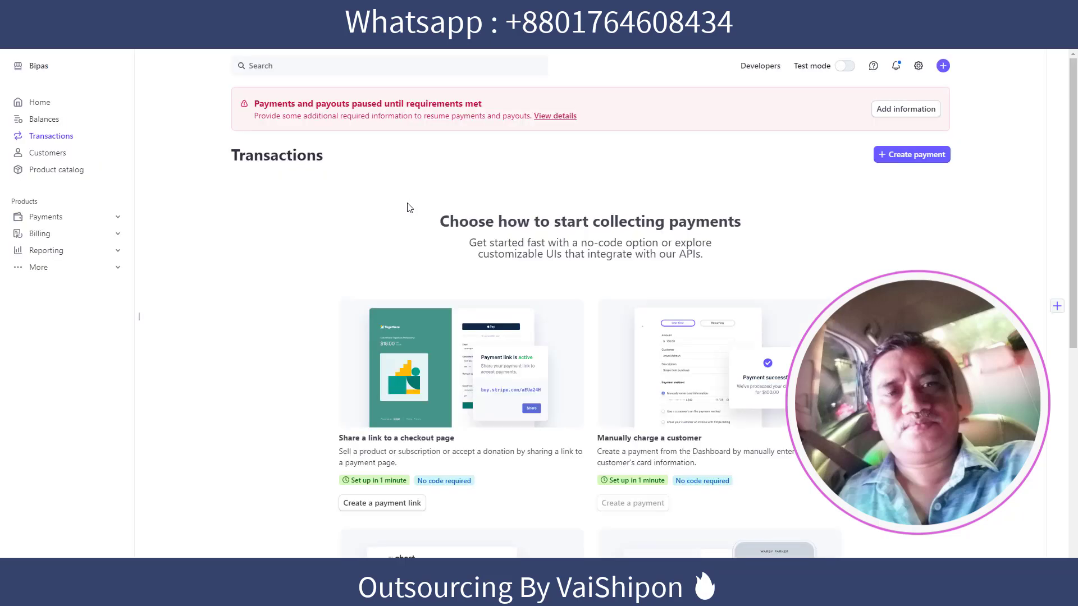
drag(255, 106, 488, 114)
click(459, 141)
drag(464, 263, 735, 222)
click(710, 235)
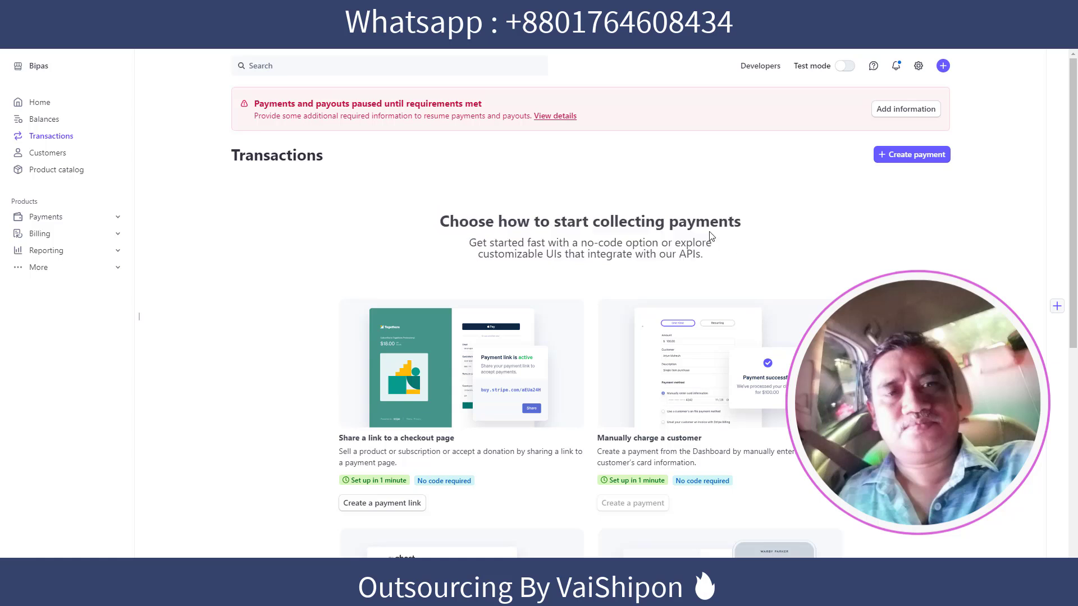